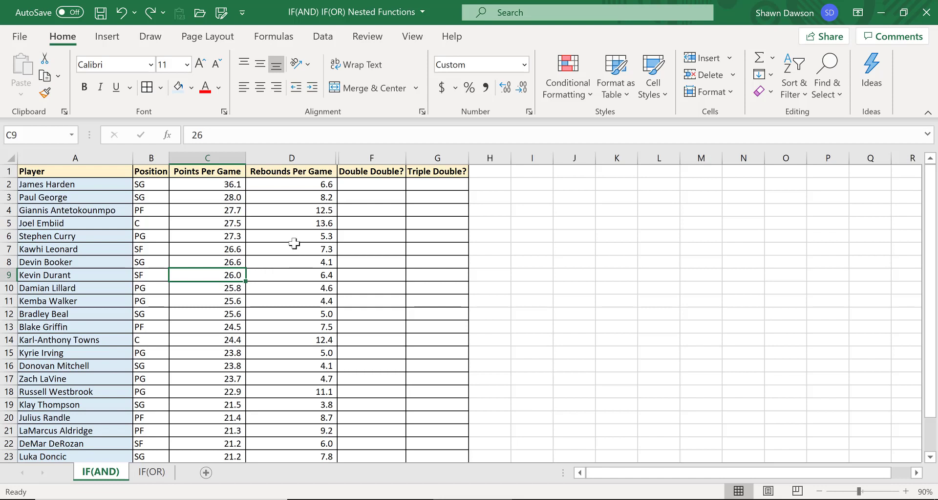
In F2, start an IF formula whose AND test requires both C2 and D2 to be at least 10.
{"action": "left_click", "coordinate": [367, 185]}
{"action": "type", "text": "=IF("}
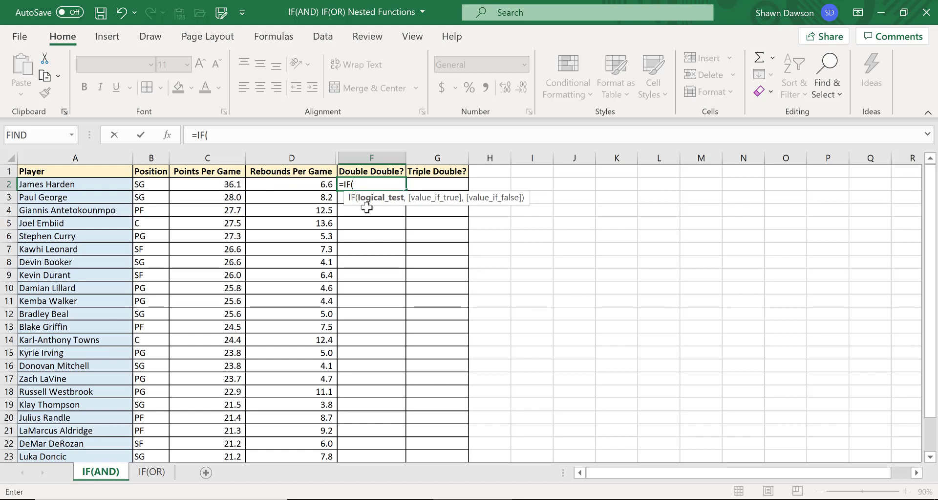
{"action": "type", "text": "AND"}
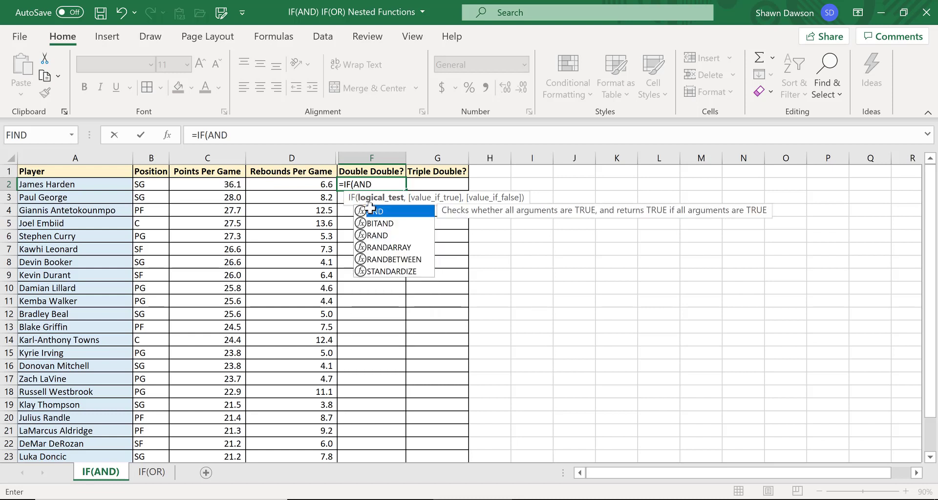
{"action": "type", "text": "("}
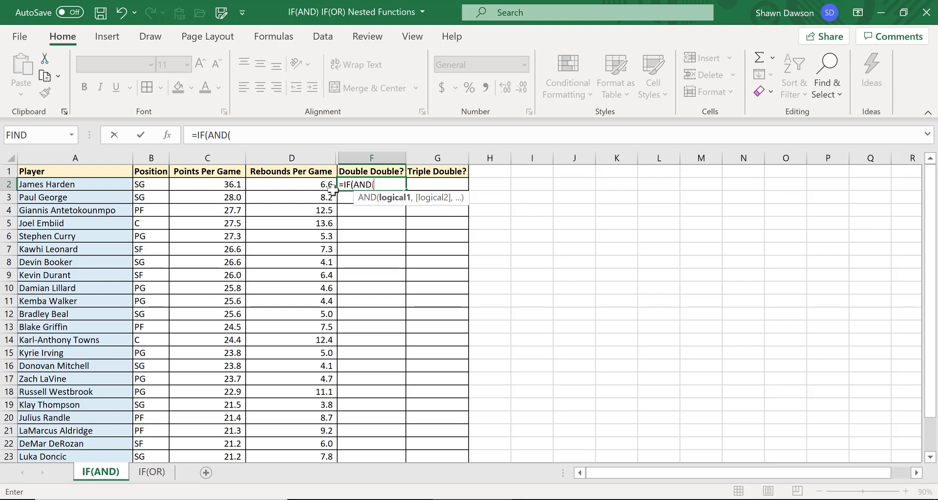
{"action": "left_click", "coordinate": [232, 185]}
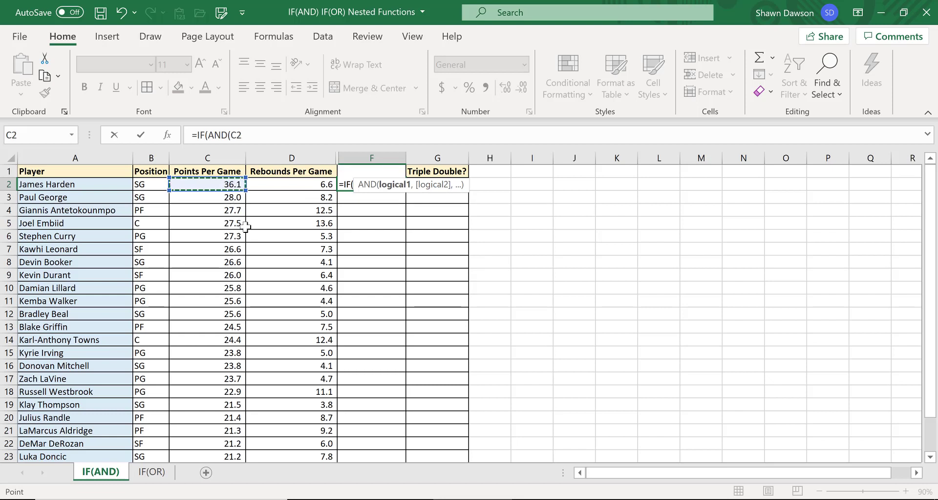
{"action": "type", "text": ">=10"}
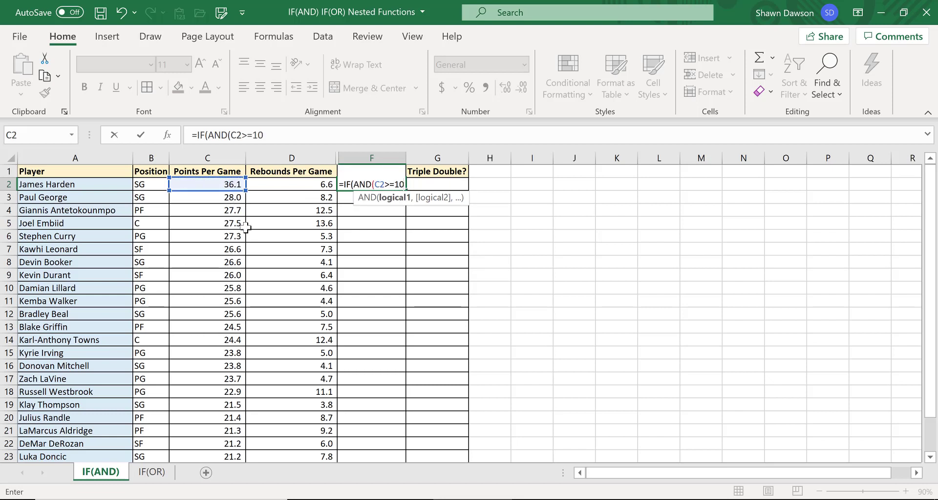
{"action": "type", "text": ","}
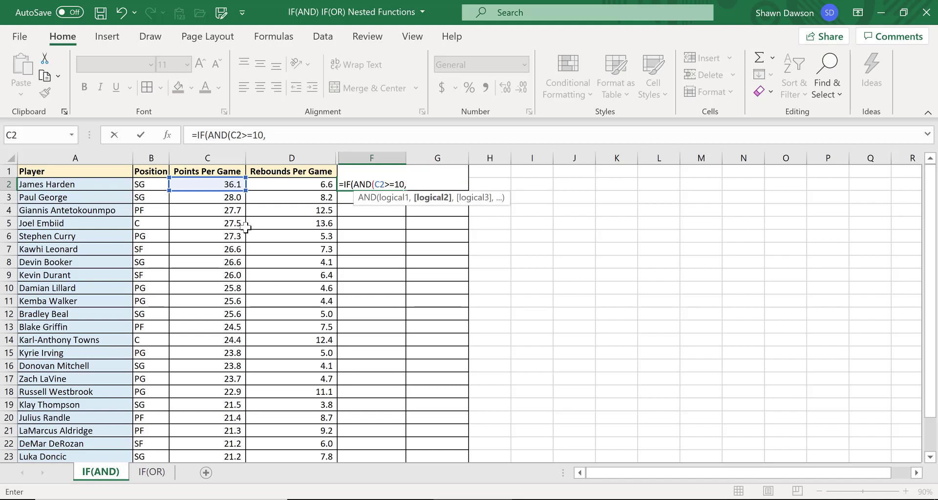
{"action": "left_click", "coordinate": [268, 186]}
{"action": "type", "text": ">=1"}
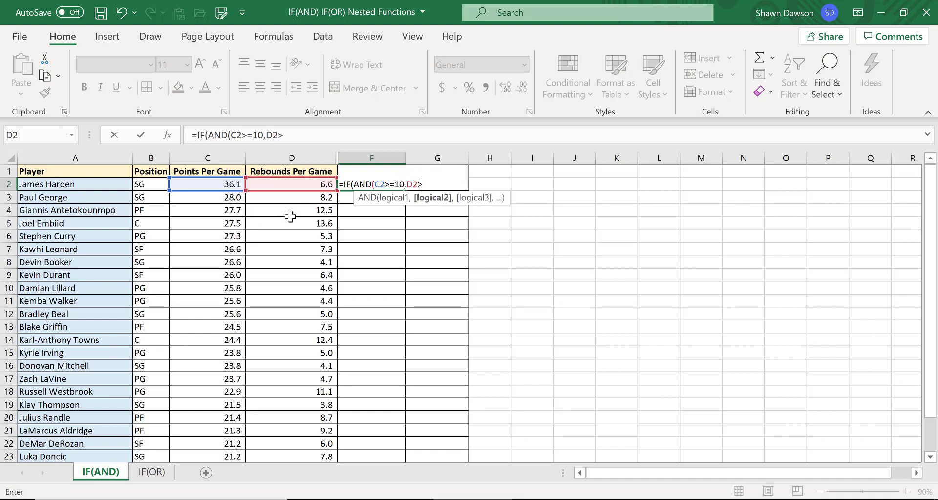
{"action": "type", "text": "0)"}
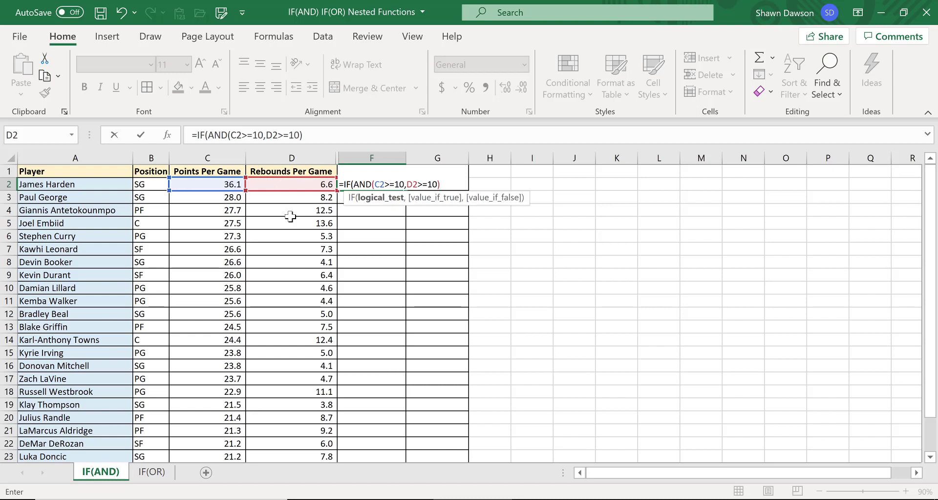
{"action": "type", "text": ","}
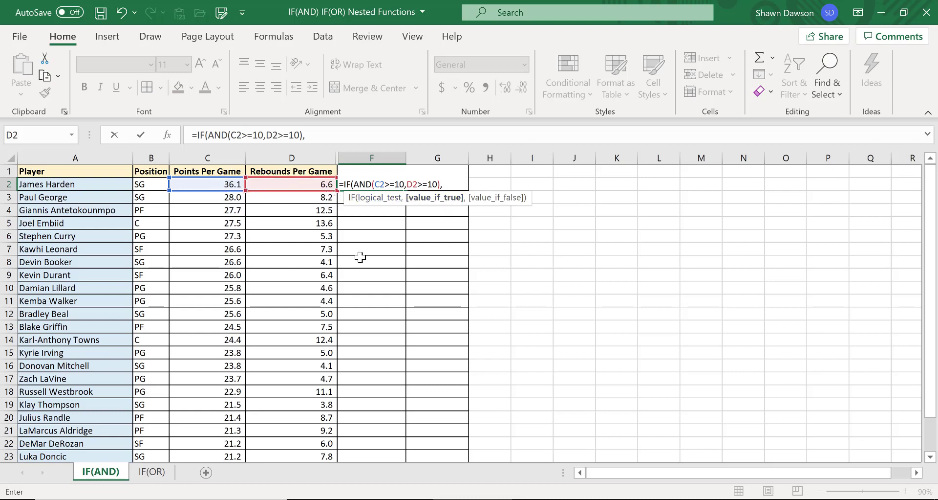
Finish the formula to return "Double Double" when true and "No Double Double" otherwise, and enter it.
{"action": "type", "text": "\"Double"}
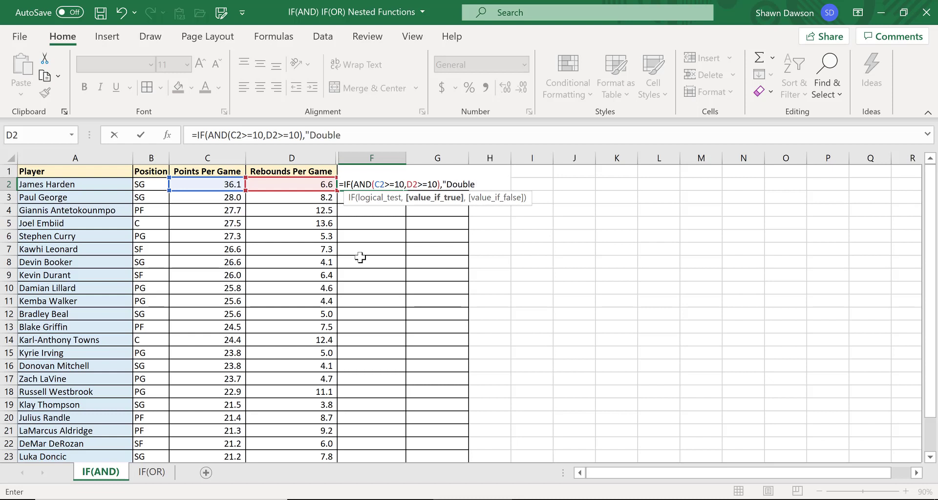
{"action": "type", "text": " Double\""}
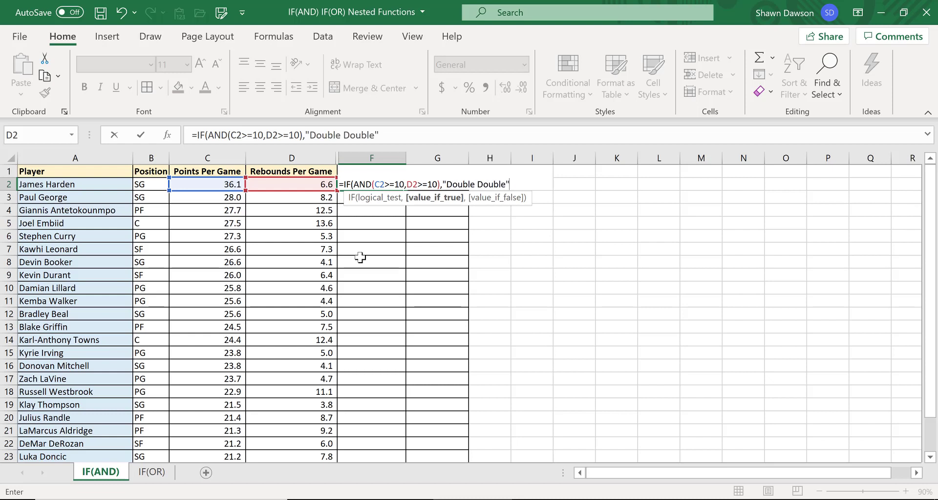
{"action": "type", "text": ","}
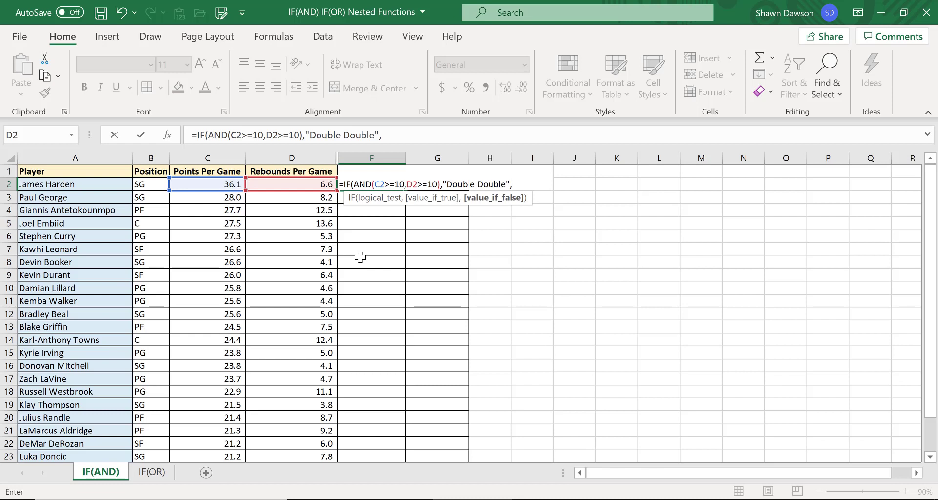
{"action": "type", "text": "\"No Doubl"}
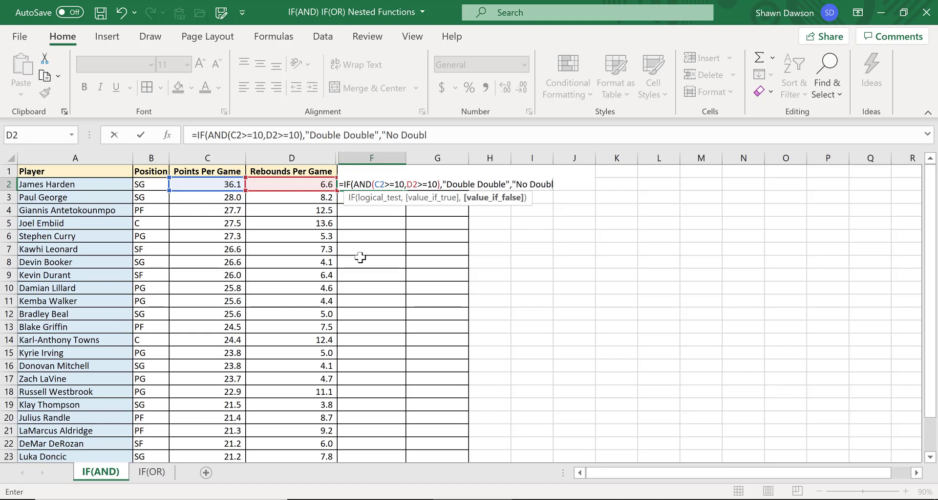
{"action": "type", "text": "e Double"}
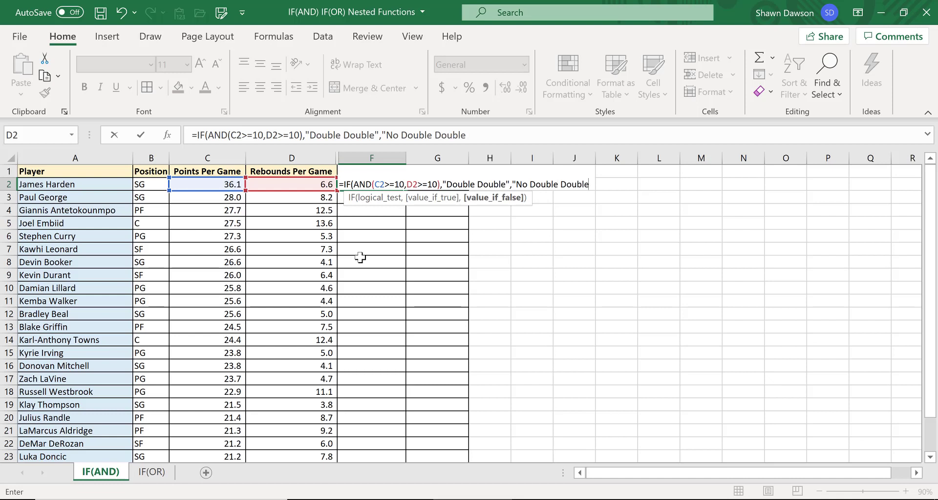
{"action": "type", "text": "\")"}
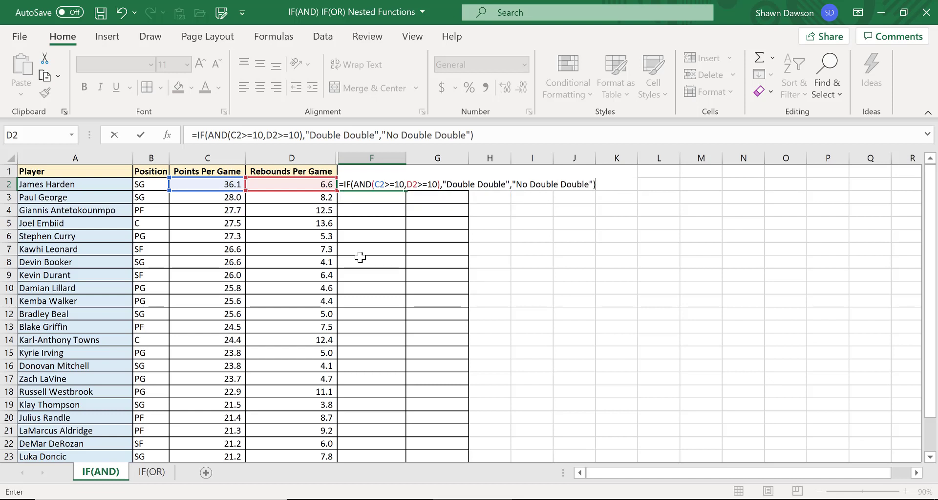
{"action": "key", "text": "Return"}
Fill the Double Double formula down column F and autofit the column's width.
{"action": "key", "text": "Up"}
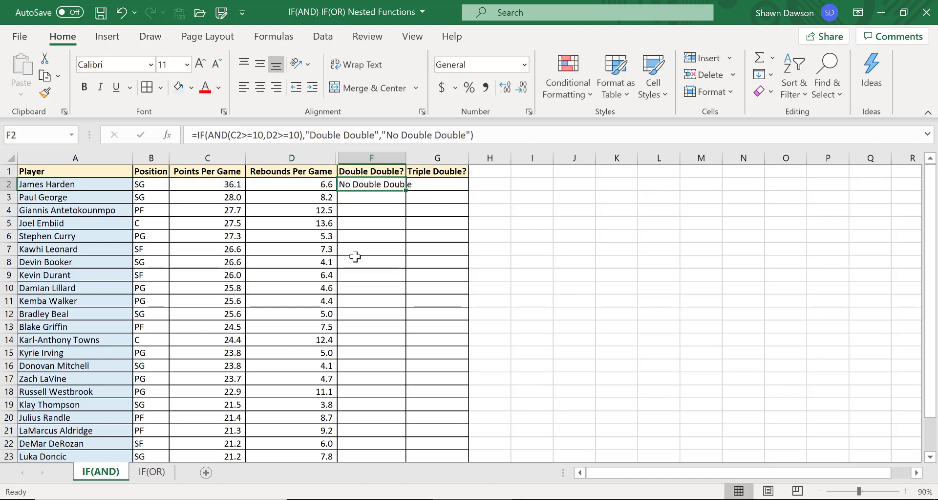
{"action": "double_click", "coordinate": [406, 190]}
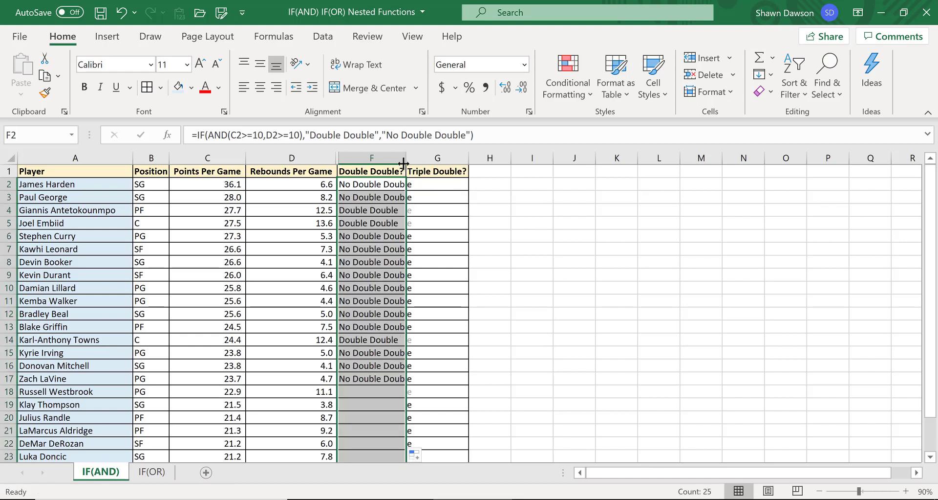
{"action": "double_click", "coordinate": [406, 158]}
{"action": "key", "text": "Down"}
{"action": "key", "text": "Down"}
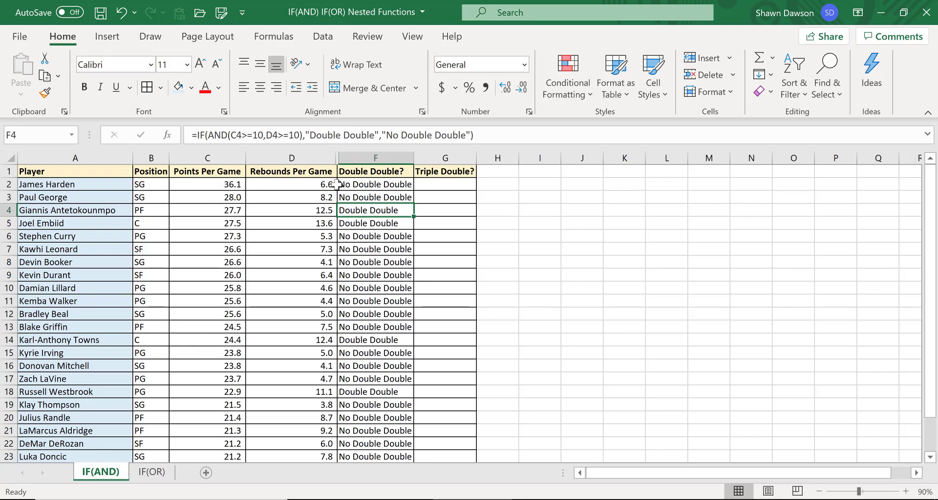
Check the points, rebounds and Double Double results for the first few players.
{"action": "left_click", "coordinate": [227, 185]}
{"action": "left_click", "coordinate": [307, 183]}
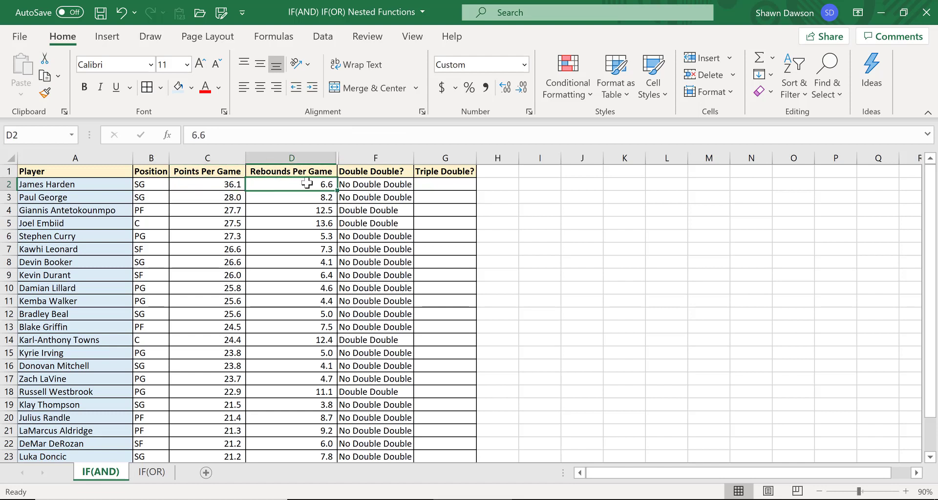
{"action": "left_click", "coordinate": [222, 209]}
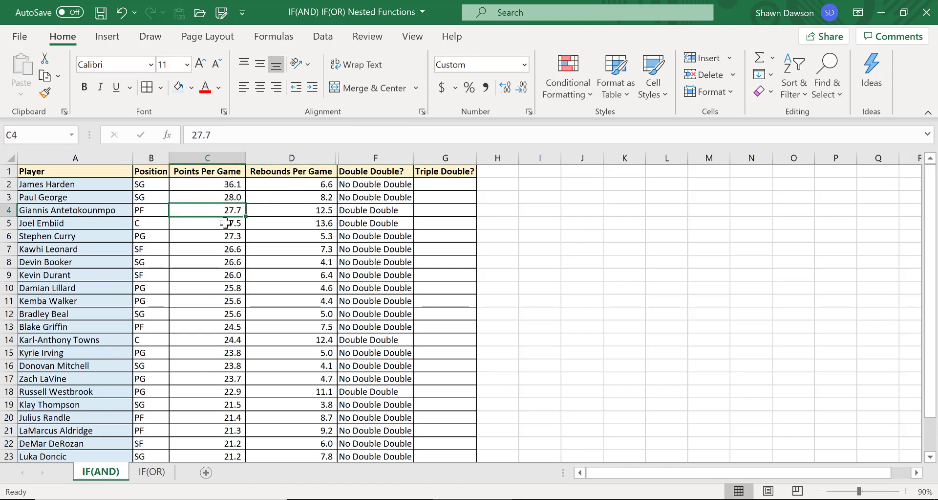
{"action": "left_click", "coordinate": [224, 224]}
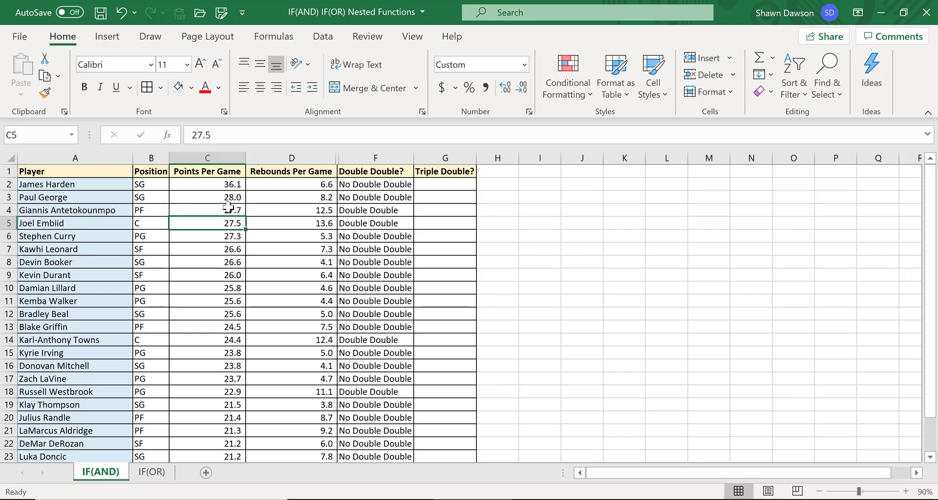
{"action": "left_click", "coordinate": [363, 186]}
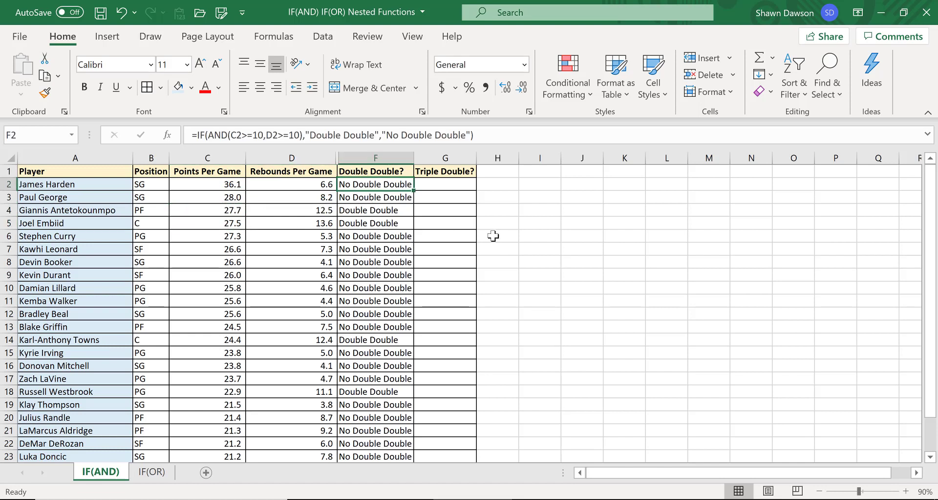
{"action": "left_click", "coordinate": [491, 181]}
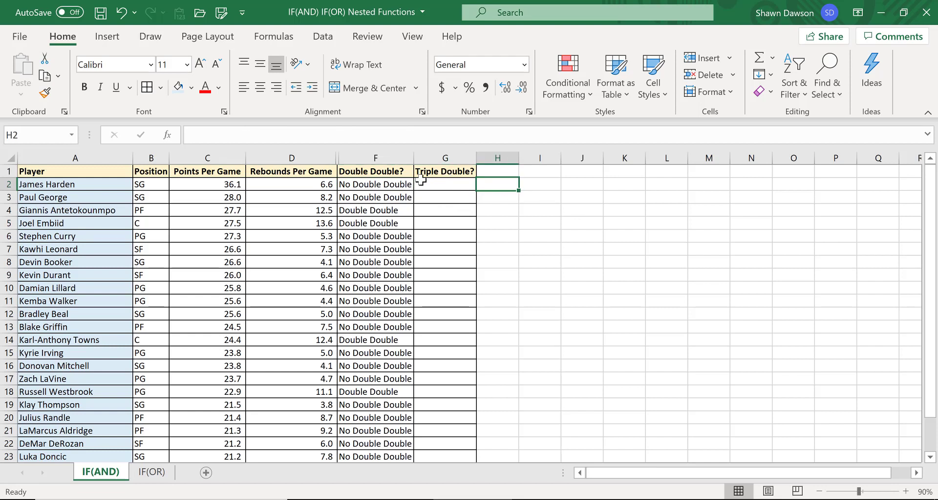
{"action": "left_click", "coordinate": [371, 184]}
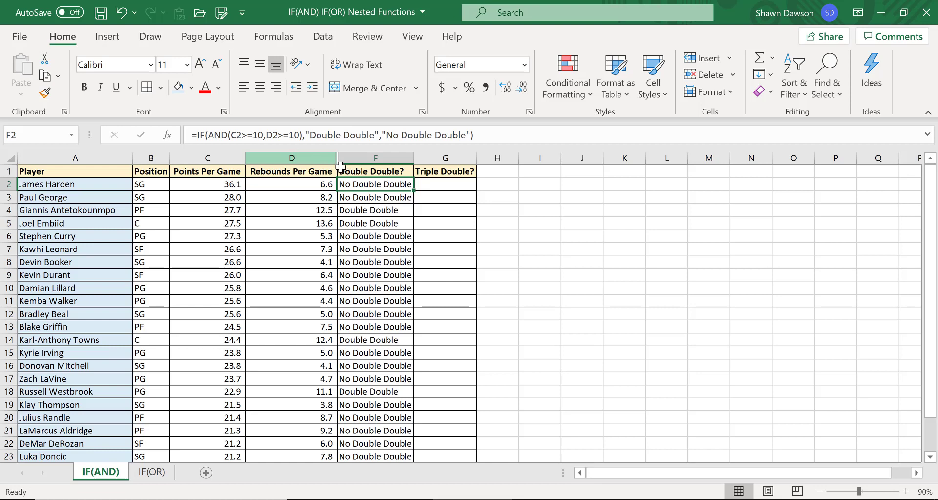
Unhide the hidden Assists Per Game column between Rebounds Per Game and Double Double?
{"action": "left_click_drag", "start_coordinate": [295, 153], "coordinate": [353, 154]}
{"action": "right_click", "coordinate": [352, 155]}
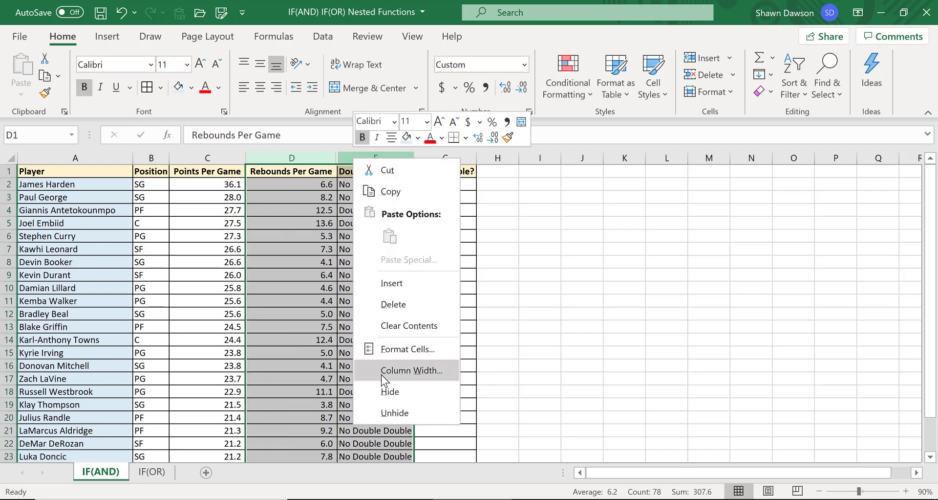
{"action": "left_click", "coordinate": [391, 413]}
{"action": "left_click", "coordinate": [377, 353]}
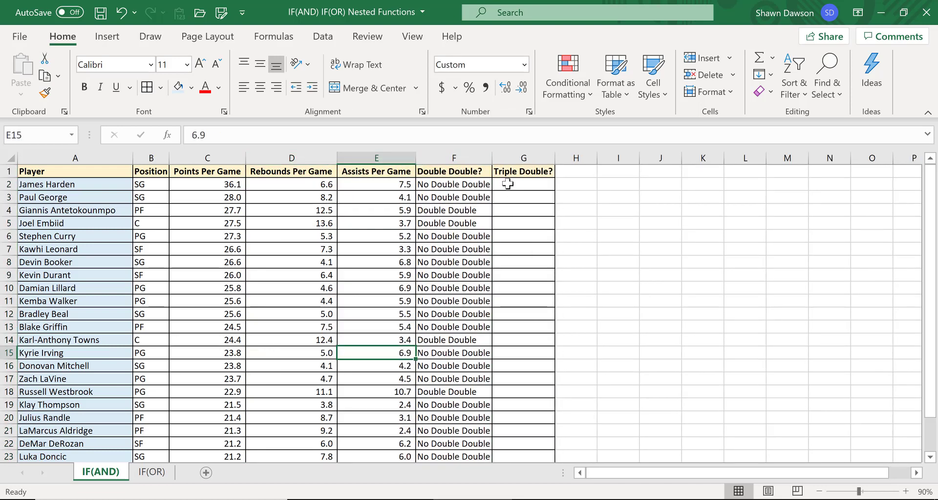
In G2, start an IF formula with an AND test whose first condition is C2 at least 10.
{"action": "left_click", "coordinate": [508, 184]}
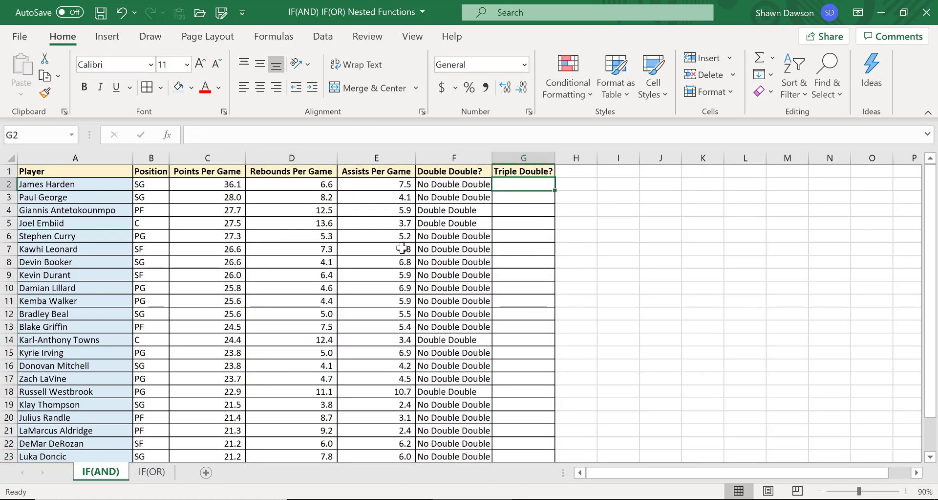
{"action": "left_click", "coordinate": [207, 185]}
{"action": "left_click", "coordinate": [293, 184]}
{"action": "left_click", "coordinate": [366, 184]}
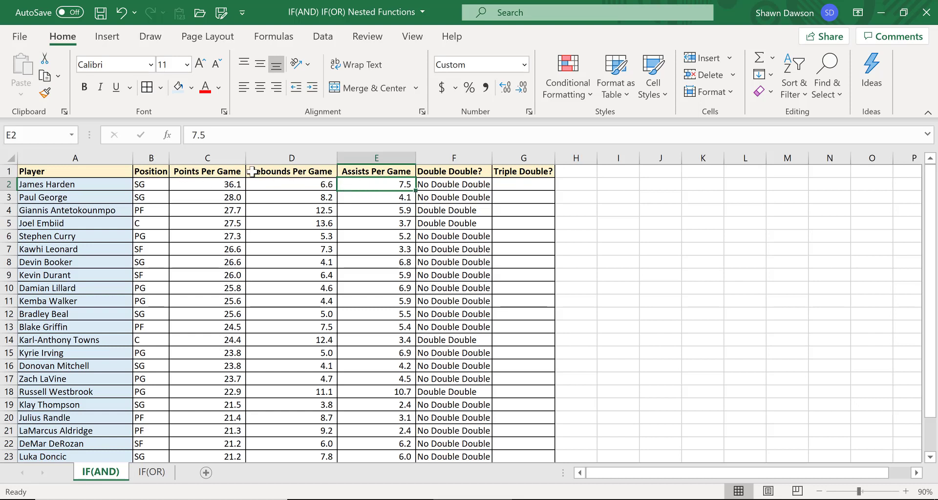
{"action": "left_click", "coordinate": [514, 184]}
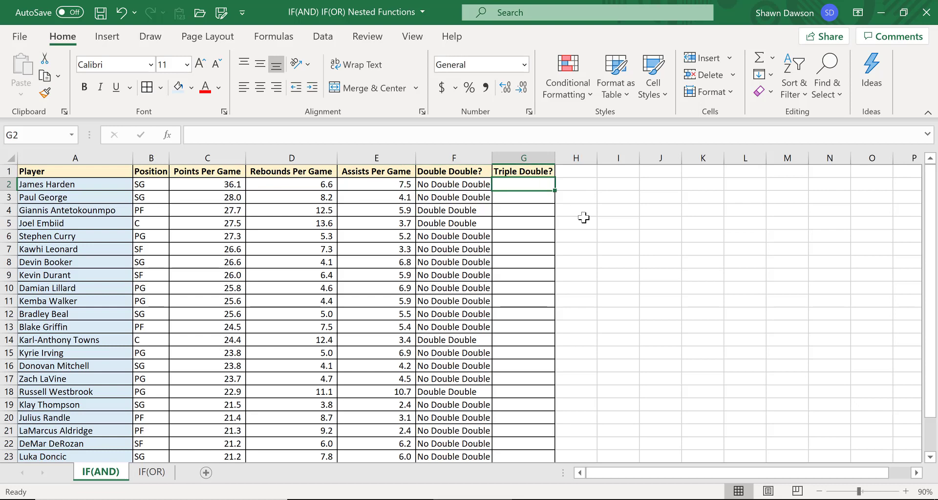
{"action": "type", "text": "=IF("}
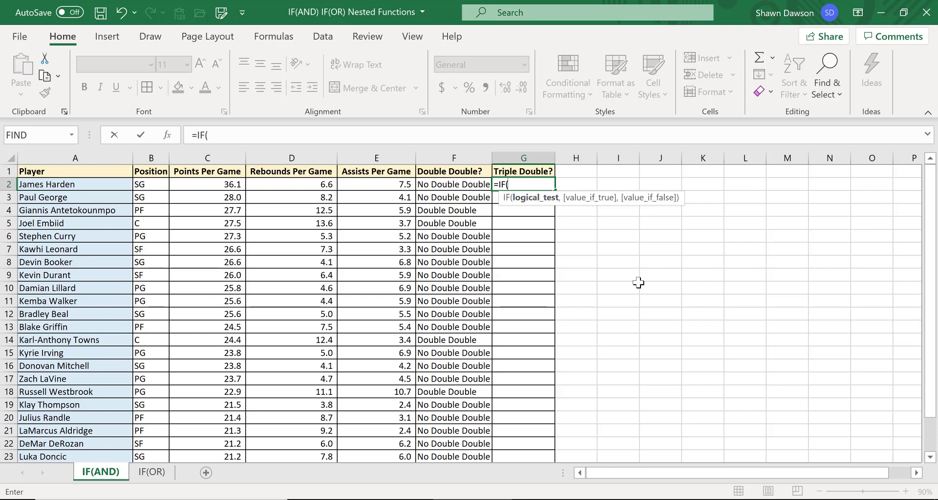
{"action": "type", "text": "AND("}
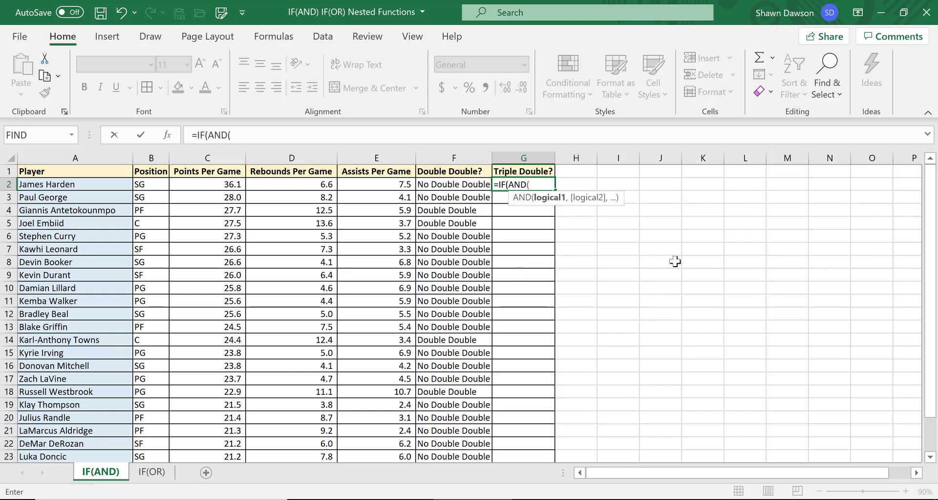
{"action": "left_click", "coordinate": [184, 184]}
{"action": "type", "text": ">="}
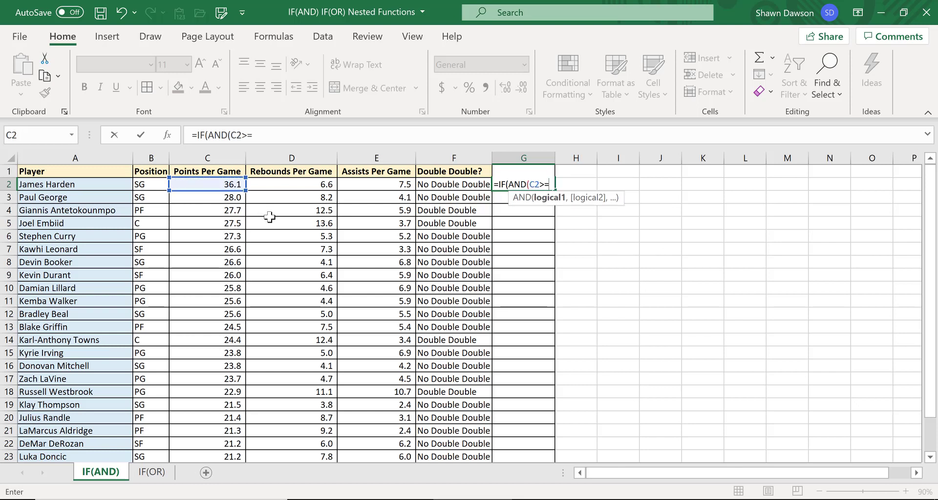
{"action": "type", "text": "10,D"}
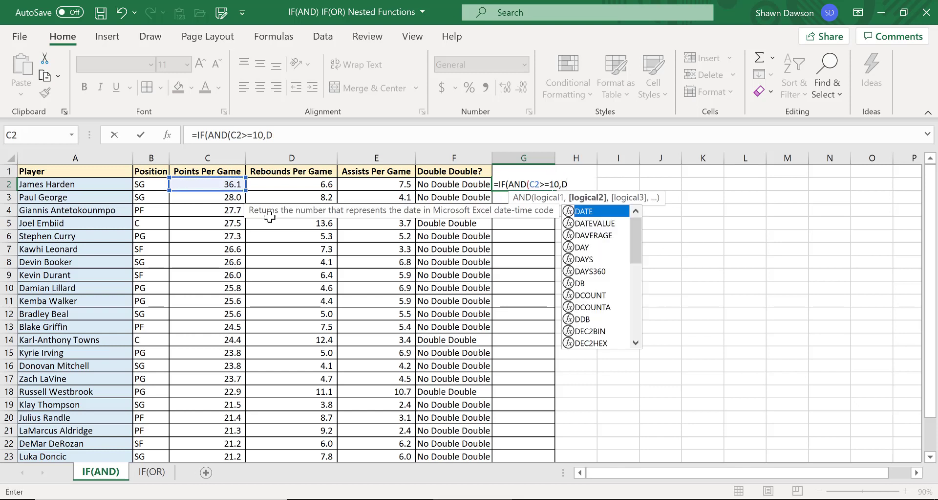
{"action": "type", "text": "2>="}
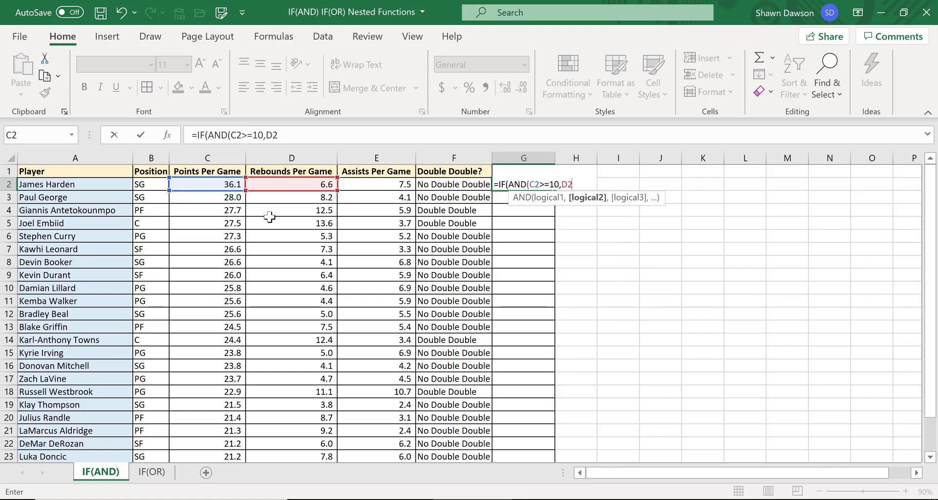
{"action": "type", "text": "10,"}
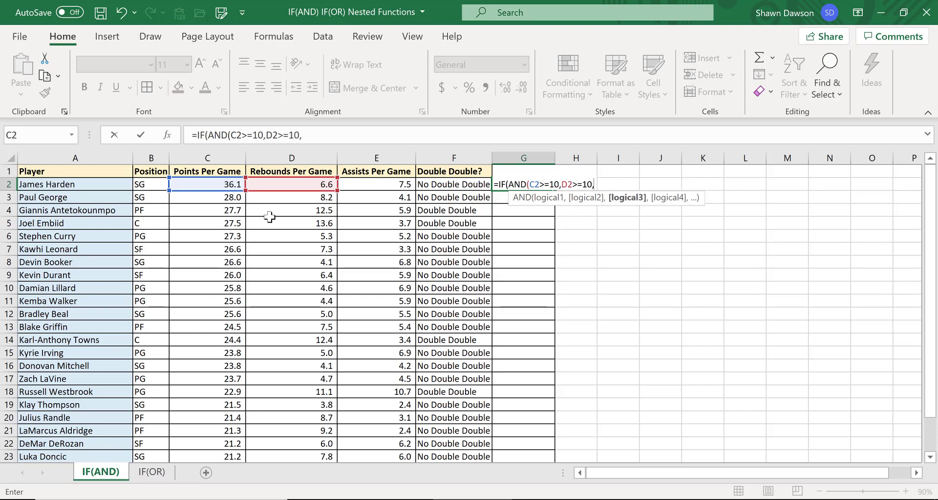
{"action": "type", "text": "E2?"}
Add D2 at least 10 and E2 at least 10 as further AND conditions and close the AND.
{"action": "key", "text": "BackSpace"}
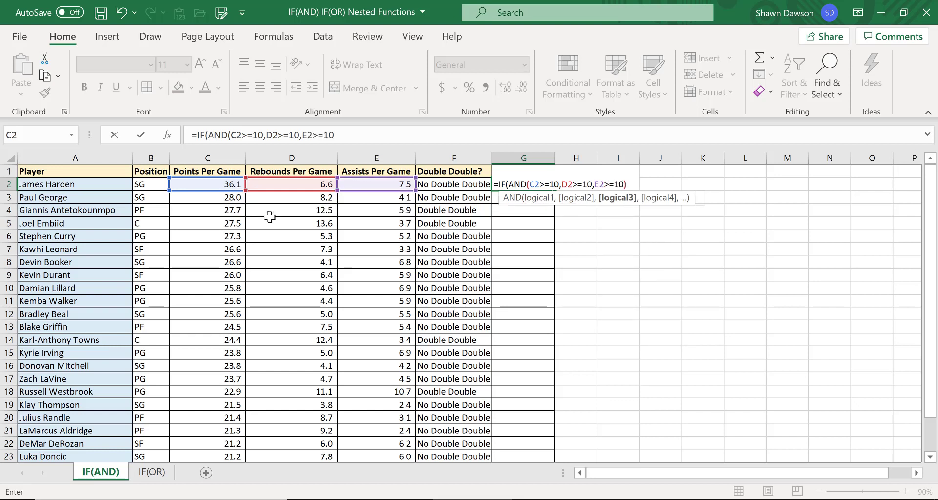
{"action": "type", "text": ")"}
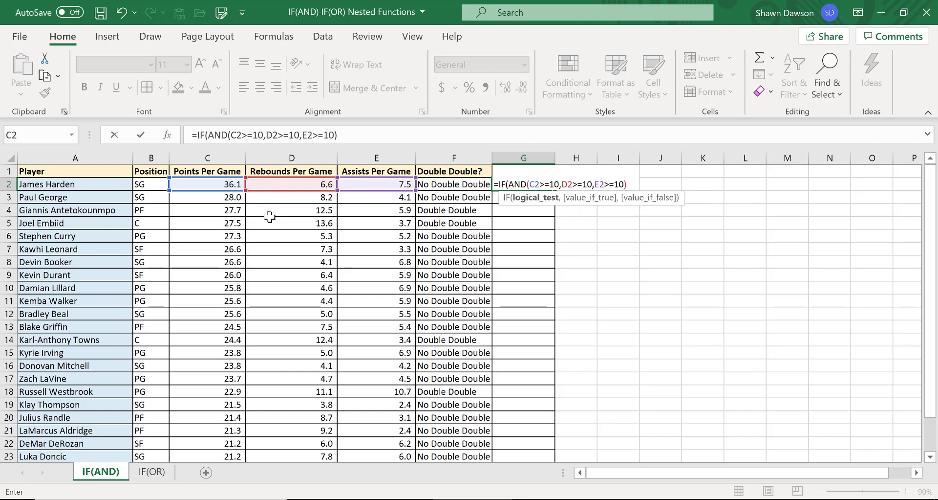
{"action": "type", "text": ","}
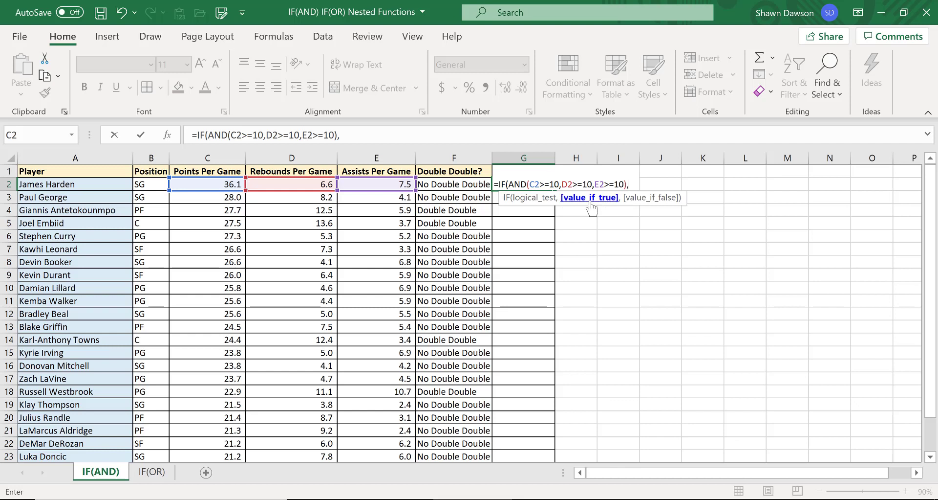
Complete the G2 IF formula with "Triple Double" when true and "No Triple Double" when false, and enter it.
{"action": "type", "text": "\"Triple Double"}
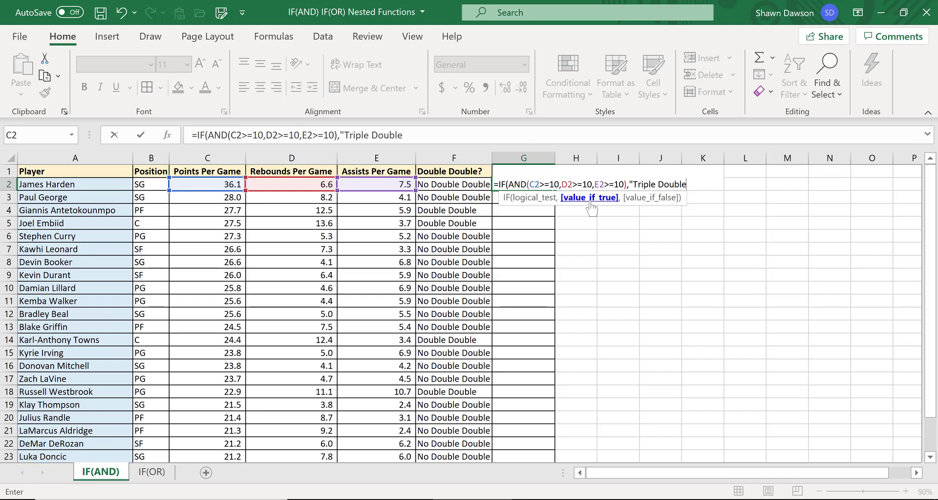
{"action": "type", "text": "\","}
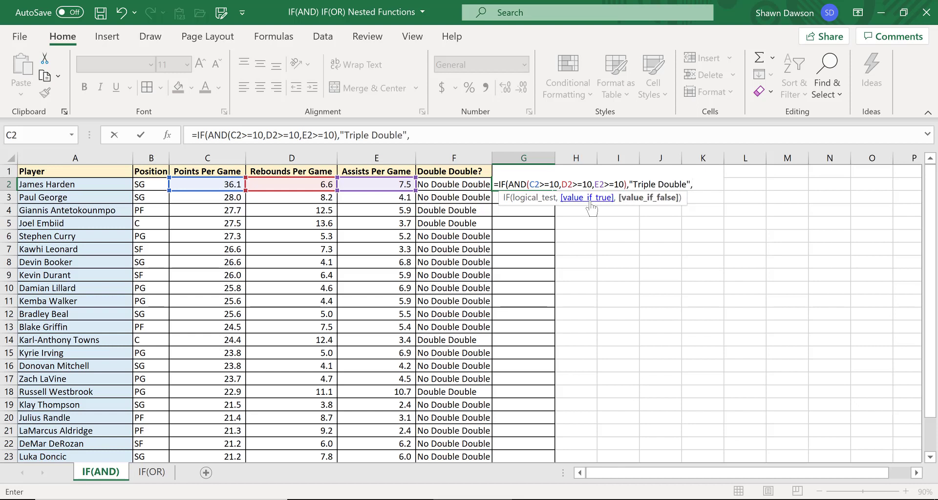
{"action": "key", "text": "BackSpace"}
{"action": "type", "text": "No Tribl"}
{"action": "key", "text": "BackSpace"}
{"action": "key", "text": "BackSpace"}
{"action": "type", "text": "ple Doub"}
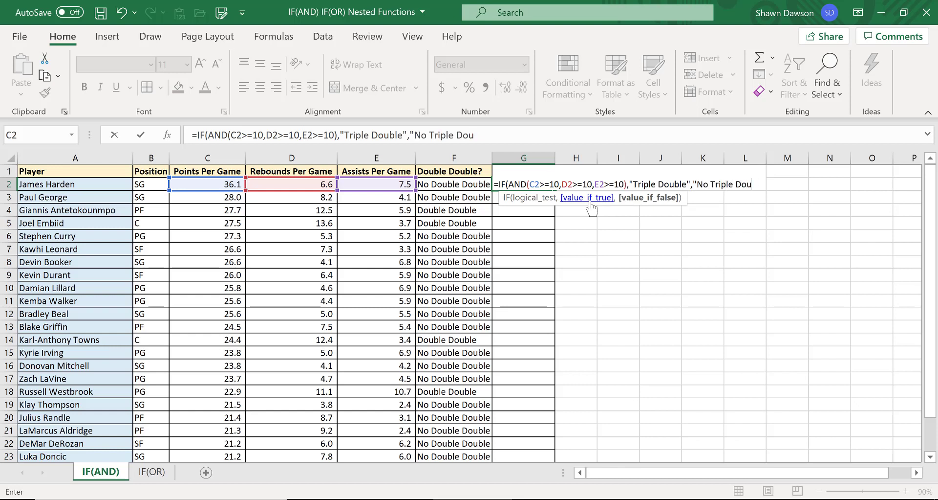
{"action": "type", "text": "le\")"}
{"action": "key", "text": "Return"}
{"action": "key", "text": "Up"}
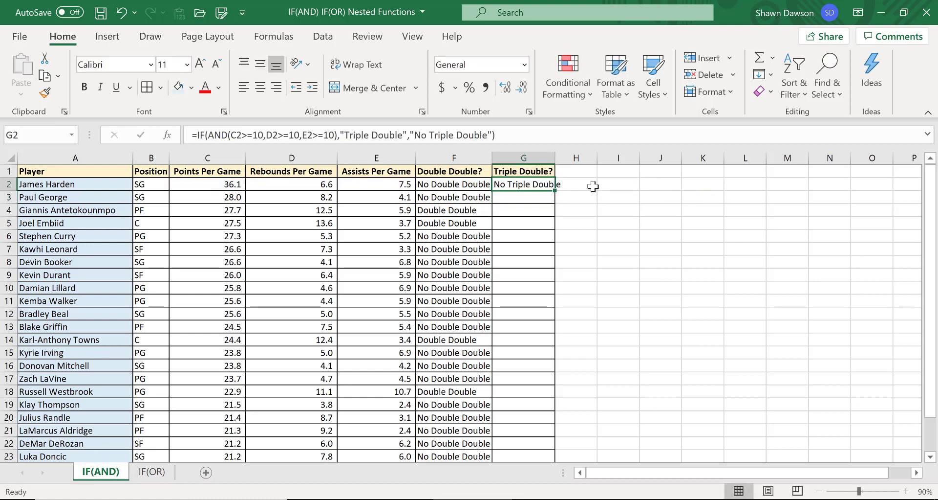
Fill the Triple Double formula down column G and autofit the column's width.
{"action": "double_click", "coordinate": [556, 190]}
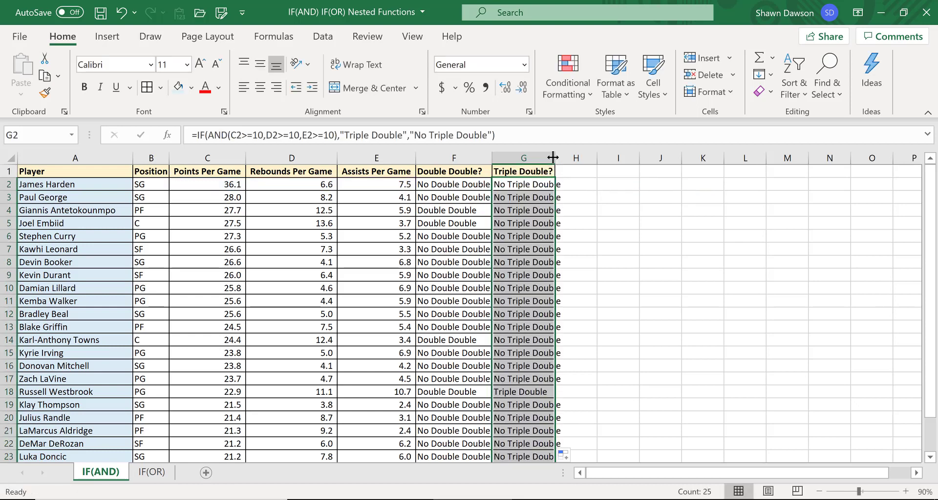
{"action": "double_click", "coordinate": [563, 158]}
Check the Triple Double results and compare the G2 and F2 formulas with the player stats.
{"action": "left_click", "coordinate": [528, 262]}
{"action": "left_click", "coordinate": [528, 389]}
{"action": "scroll", "coordinate": [76, 352], "scroll_direction": "down", "scroll_amount": 1}
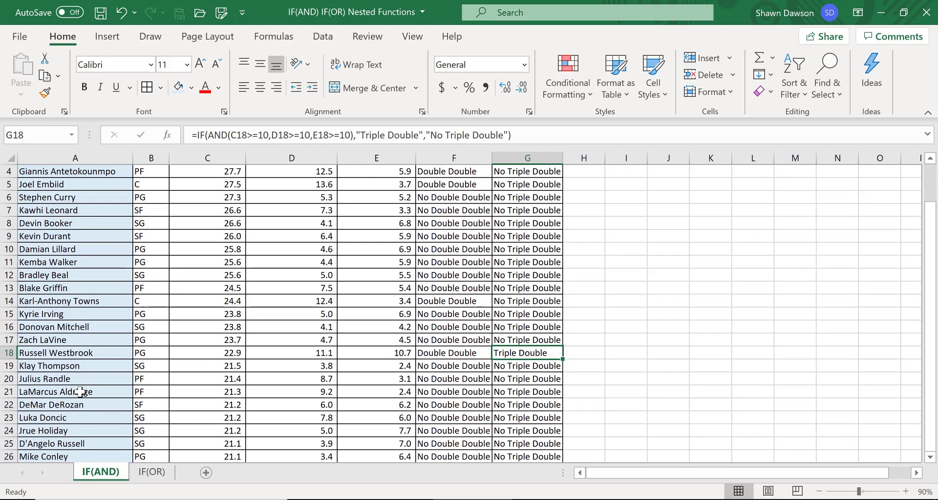
{"action": "left_click", "coordinate": [76, 352]}
{"action": "left_click", "coordinate": [518, 351]}
{"action": "scroll", "coordinate": [570, 393], "scroll_direction": "down", "scroll_amount": 2}
{"action": "scroll", "coordinate": [565, 320], "scroll_direction": "up", "scroll_amount": 3}
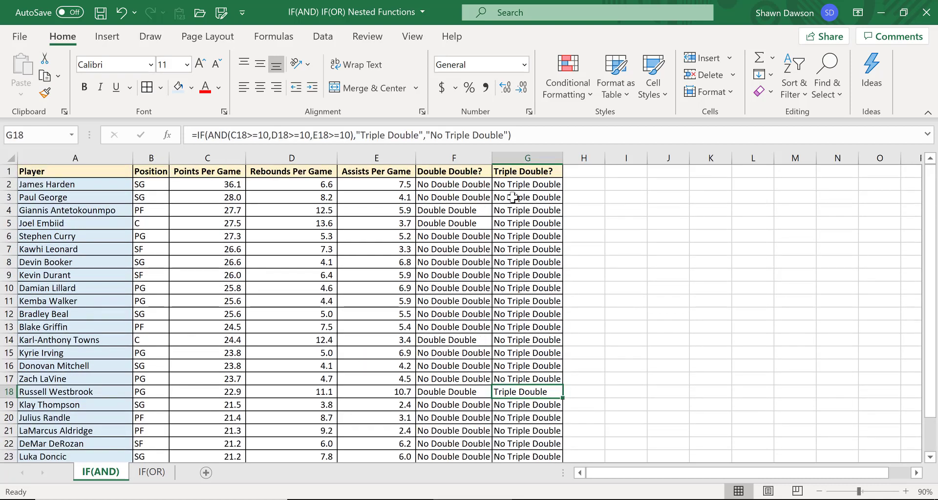
{"action": "left_click", "coordinate": [504, 180]}
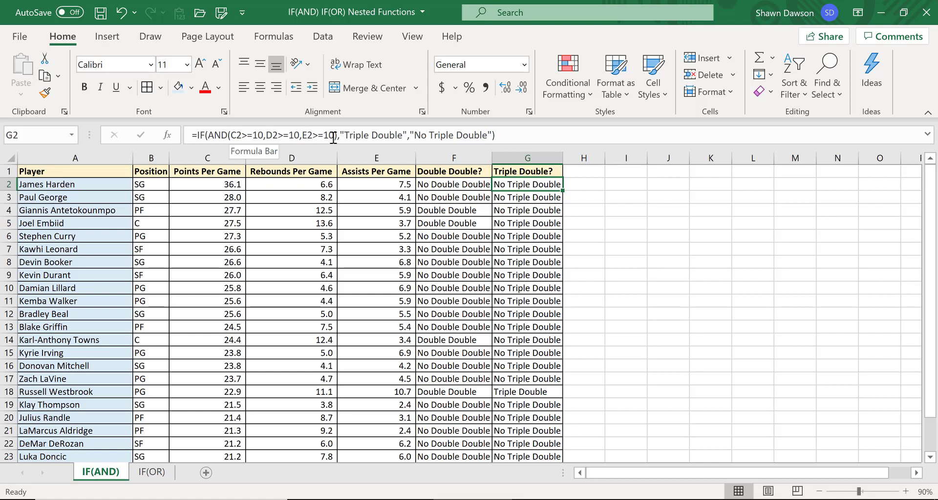
{"action": "left_click", "coordinate": [431, 185]}
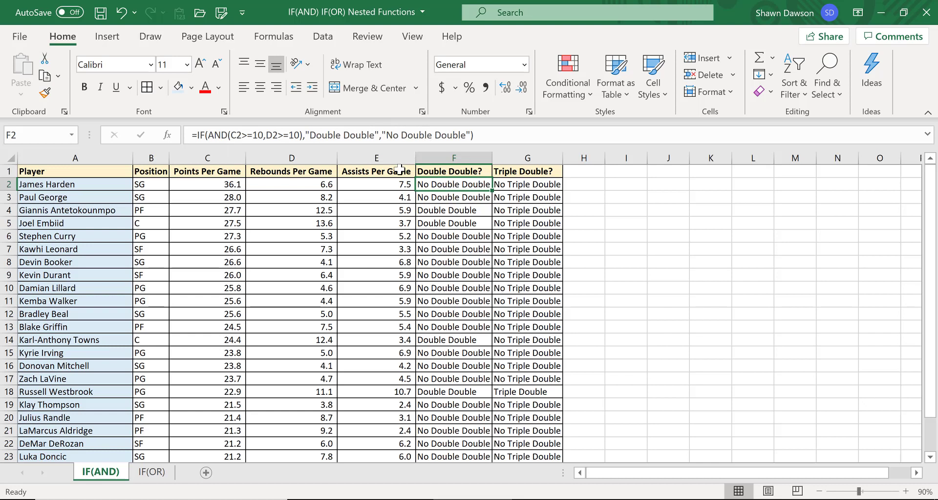
{"action": "left_click", "coordinate": [374, 186]}
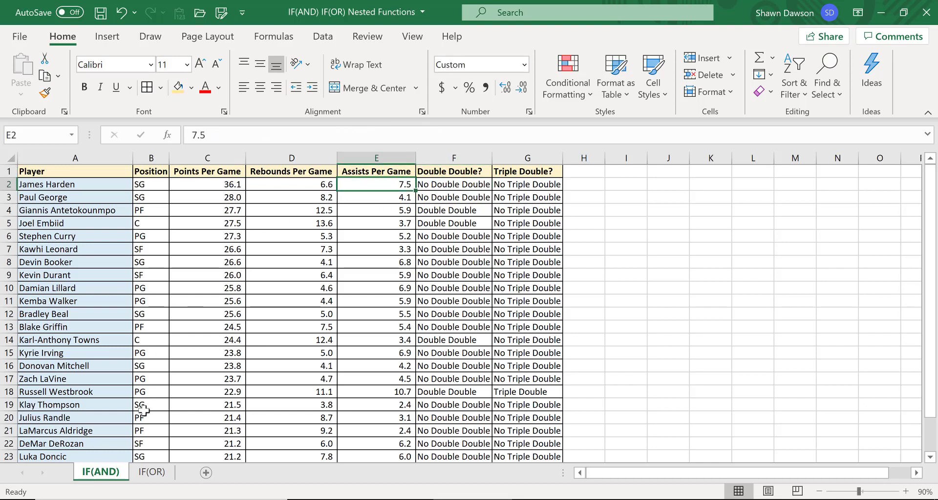
On the IF(OR) sheet, start an IF formula in G3 with an OR test whose first condition is D3 at least 4000.
{"action": "left_click", "coordinate": [151, 472]}
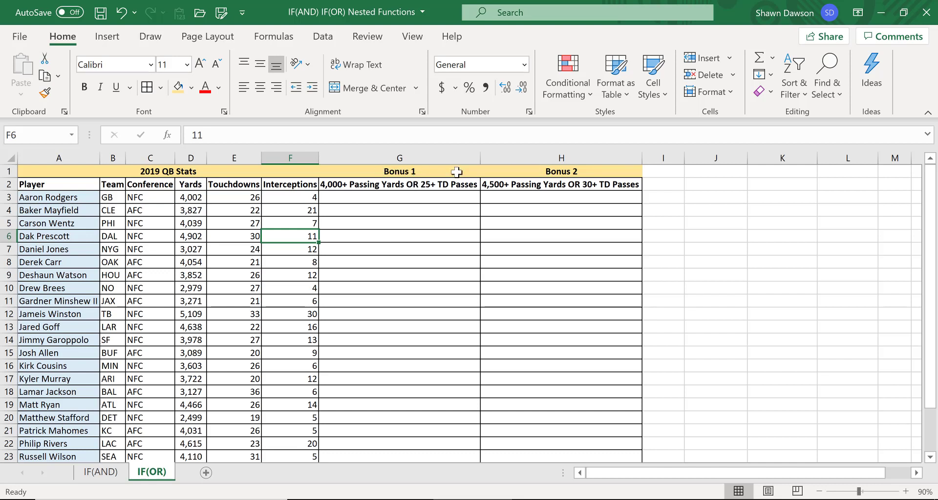
{"action": "left_click", "coordinate": [397, 188]}
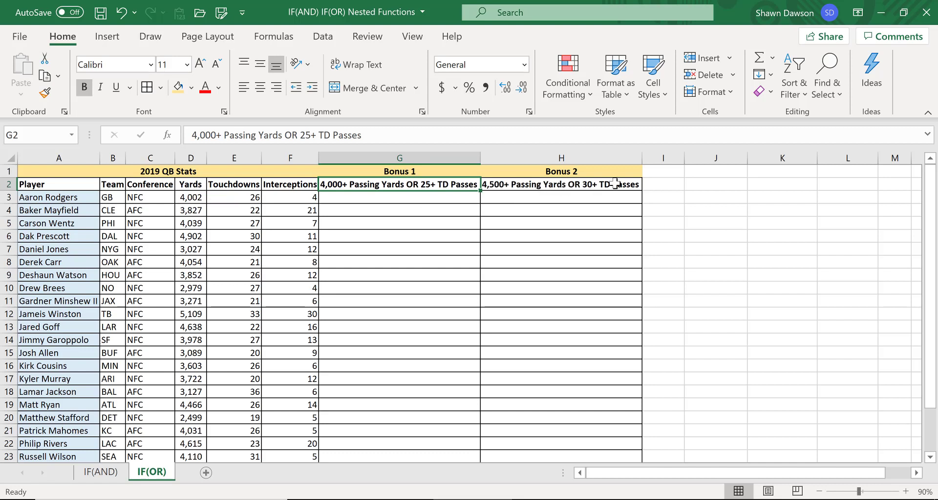
{"action": "left_click", "coordinate": [403, 196]}
{"action": "type", "text": "="}
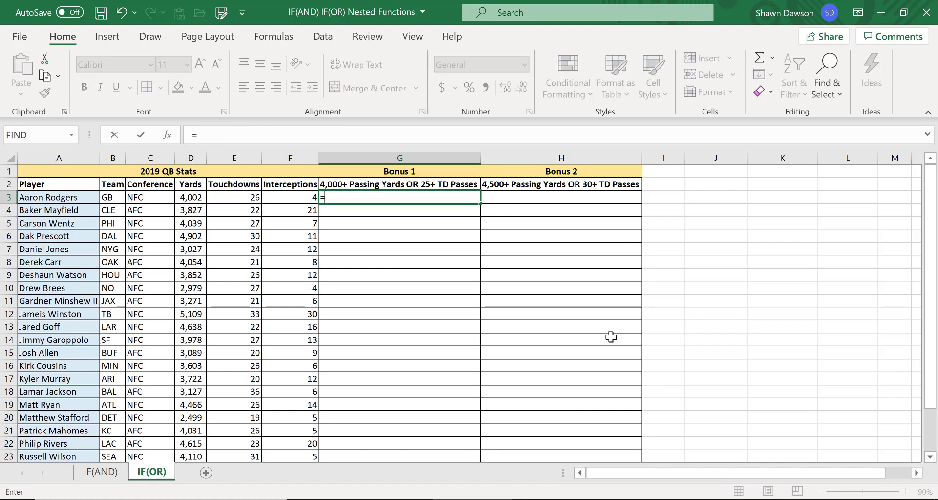
{"action": "type", "text": "IF("}
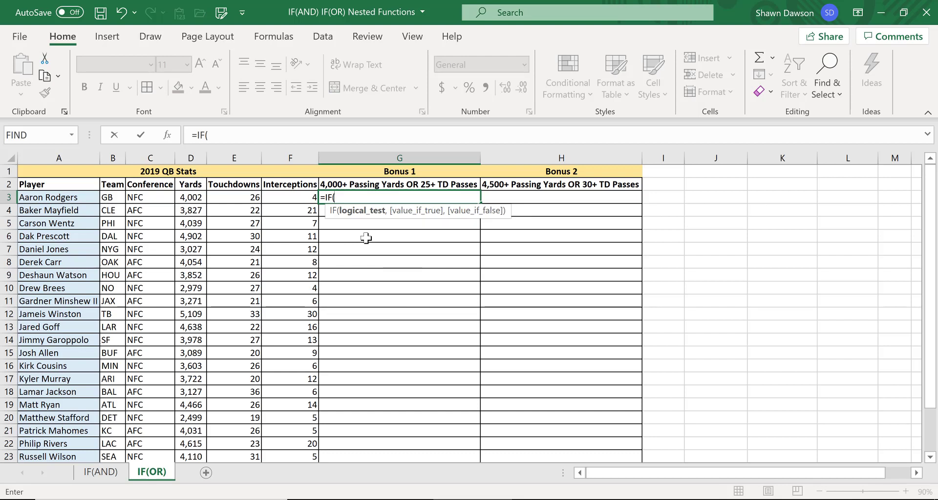
{"action": "type", "text": "OR*"}
{"action": "key", "text": "BackSpace"}
{"action": "type", "text": "("}
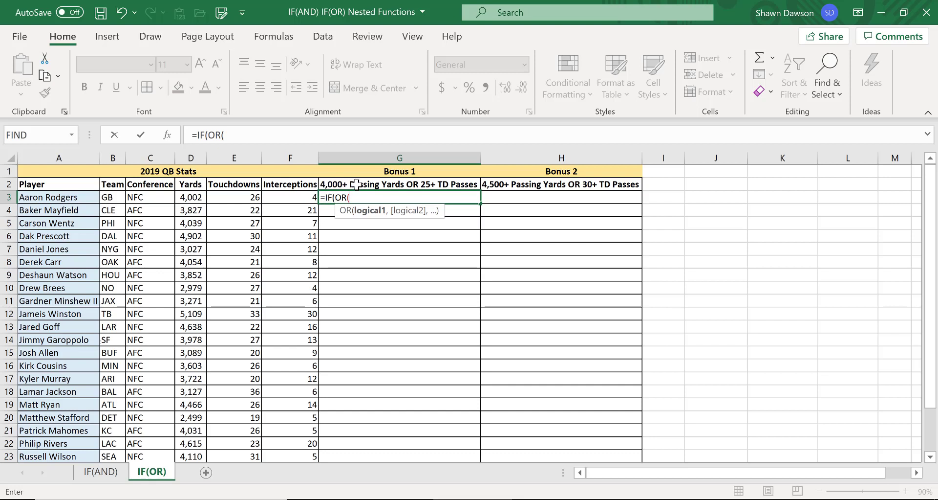
{"action": "left_click", "coordinate": [190, 197]}
{"action": "type", "text": ">="}
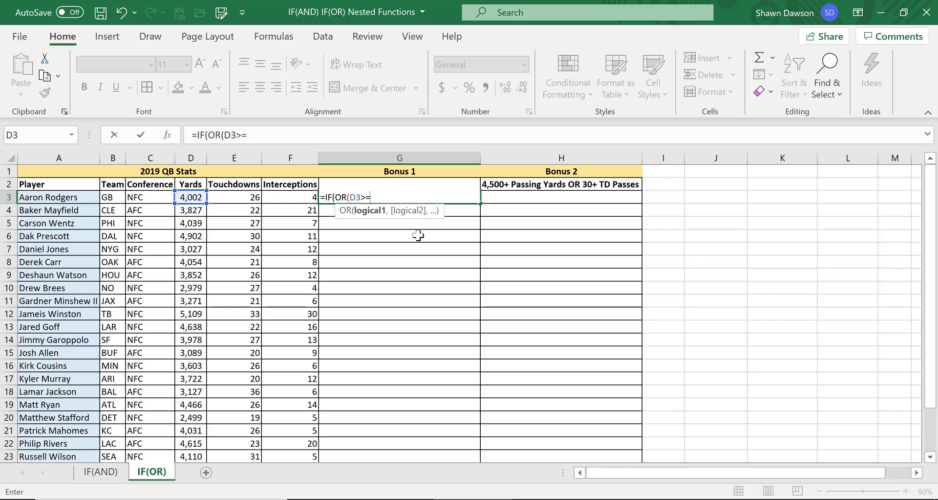
{"action": "type", "text": "4000,"}
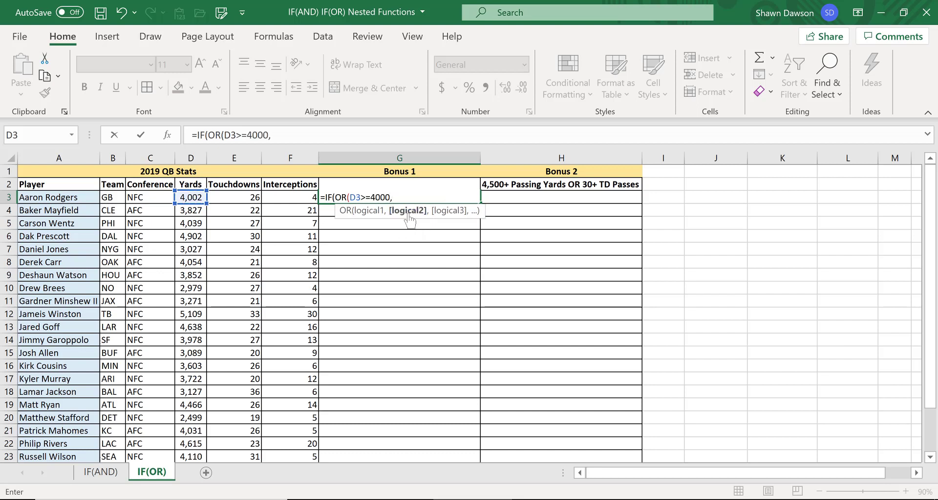
Add E3 at least 25 as the second OR condition and close the OR.
{"action": "left_click", "coordinate": [245, 198]}
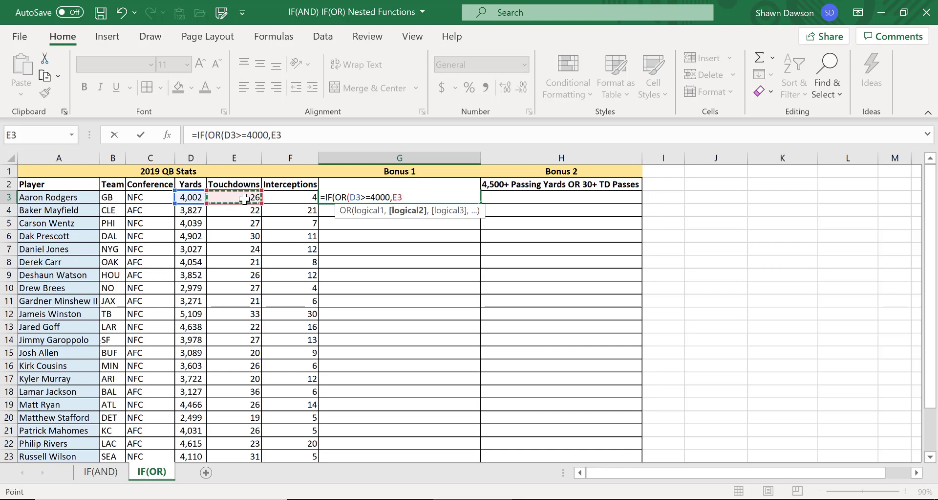
{"action": "type", "text": ">="}
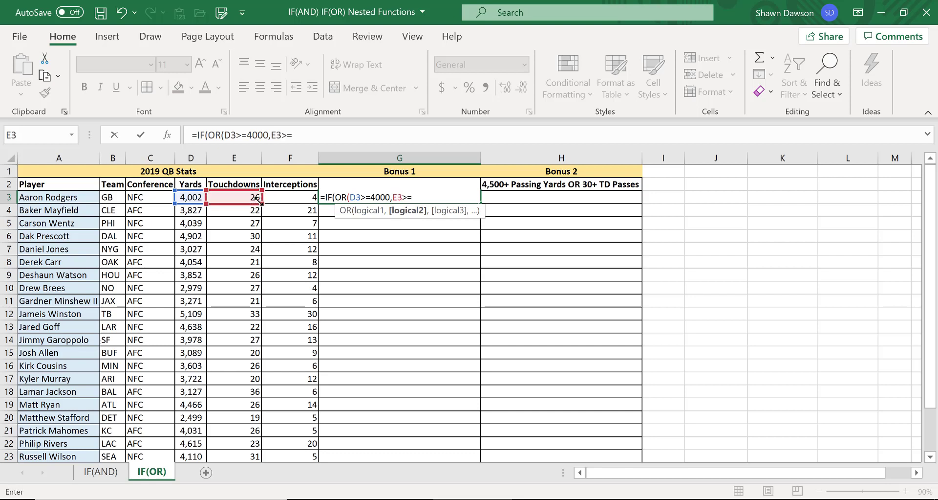
{"action": "type", "text": "25)"}
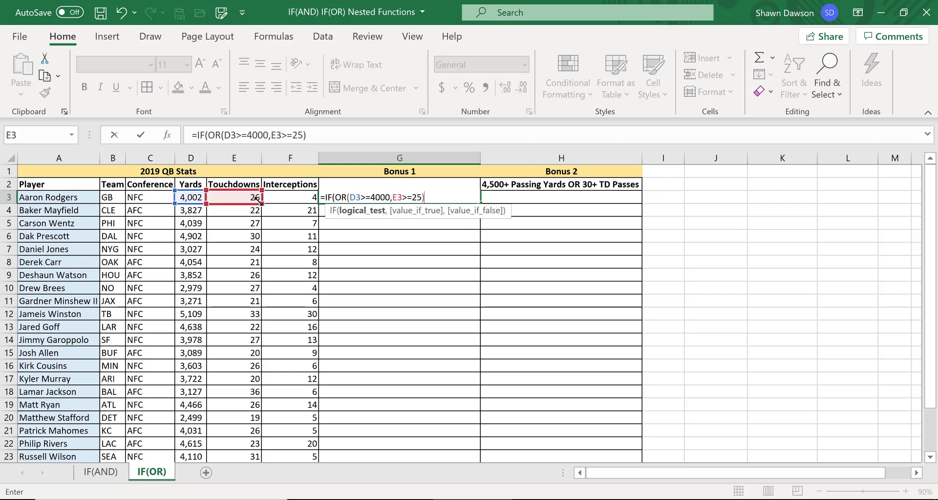
{"action": "type", "text": ",\"E"}
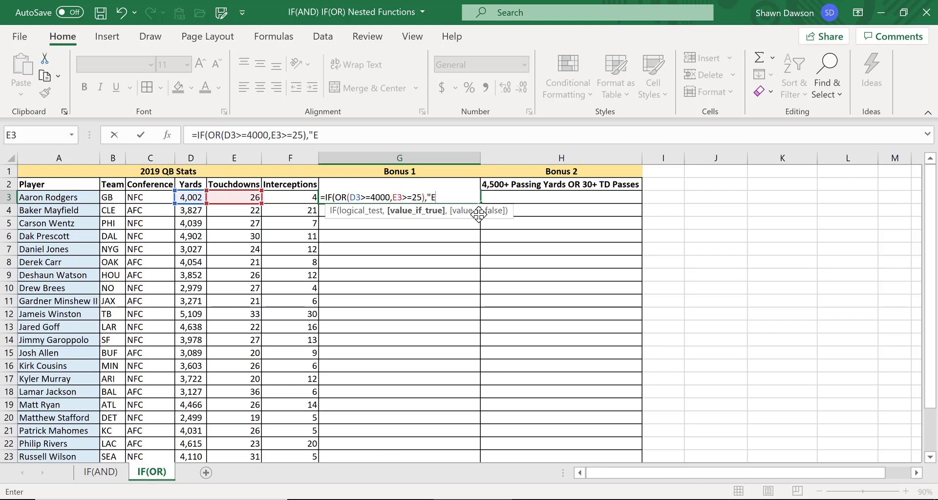
Complete the G3 IF formula with "Eligible" when true and "Not Eligible" when false, and enter it.
{"action": "type", "text": "ligible\",\""}
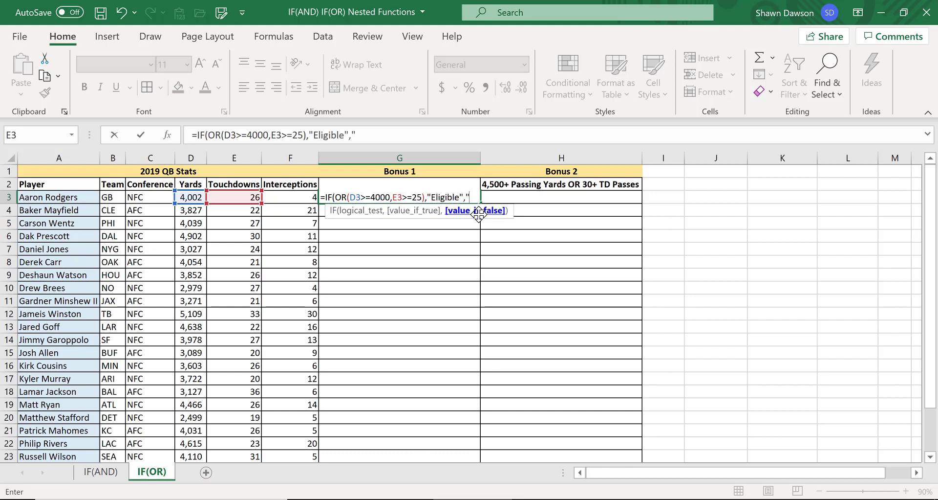
{"action": "type", "text": "Not Eligi"}
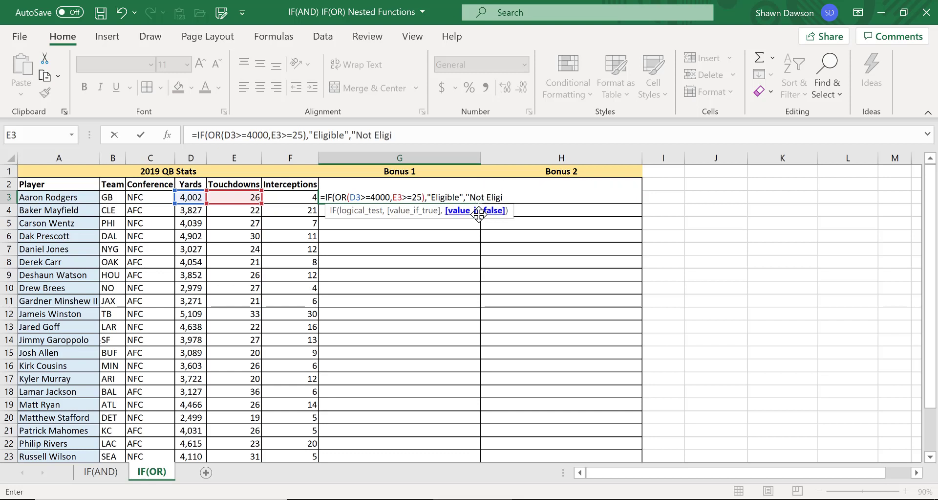
{"action": "type", "text": "ble"}
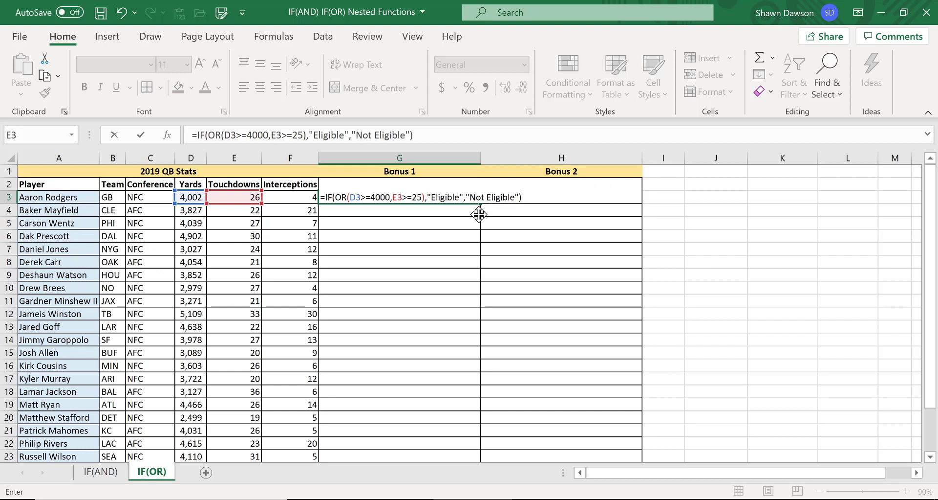
{"action": "key", "text": "Return"}
{"action": "key", "text": "Up"}
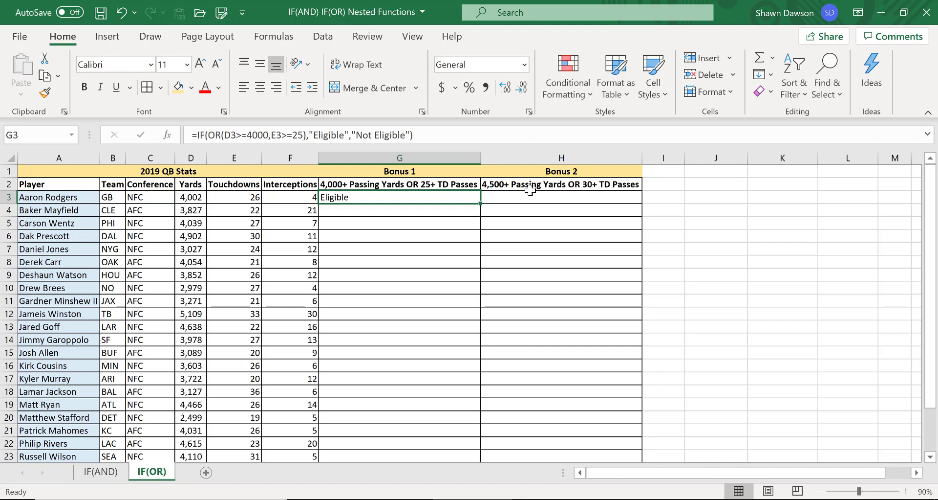
Fill the Bonus 1 formula down column G and check a few quarterbacks' results.
{"action": "double_click", "coordinate": [480, 204]}
{"action": "left_click", "coordinate": [390, 248]}
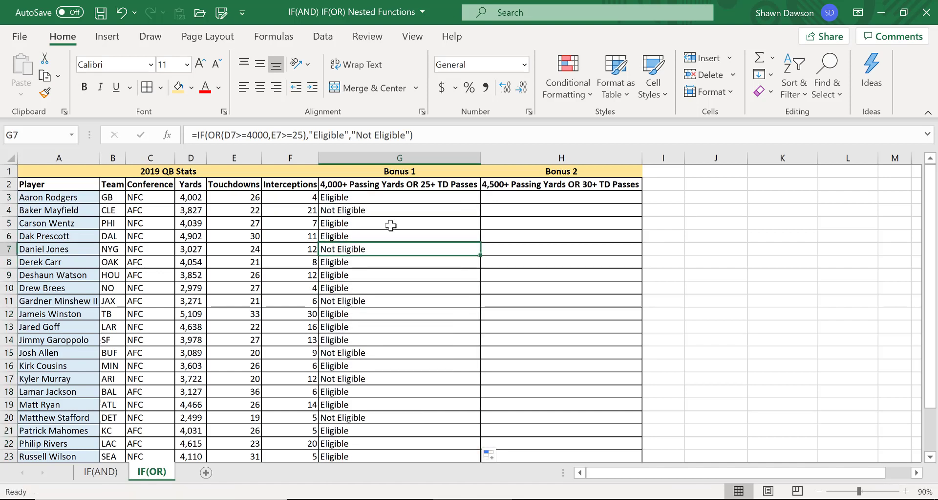
{"action": "left_click", "coordinate": [380, 201]}
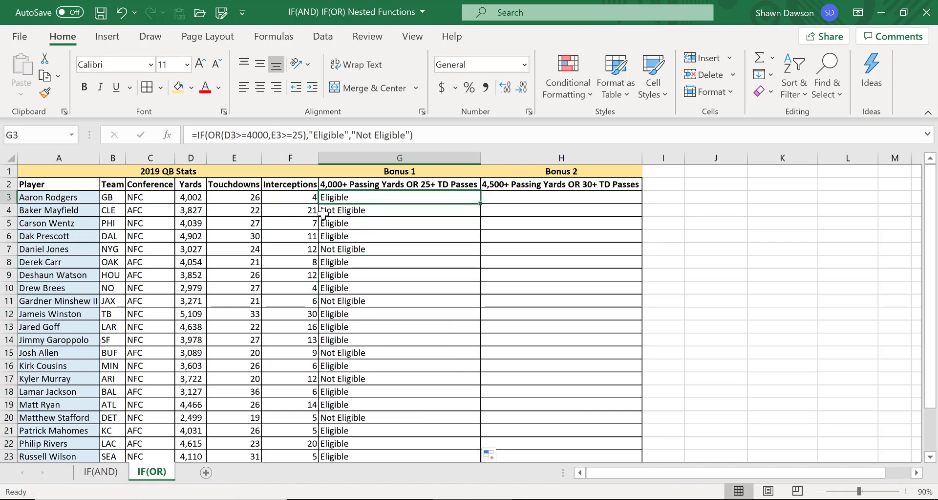
{"action": "left_click", "coordinate": [178, 197]}
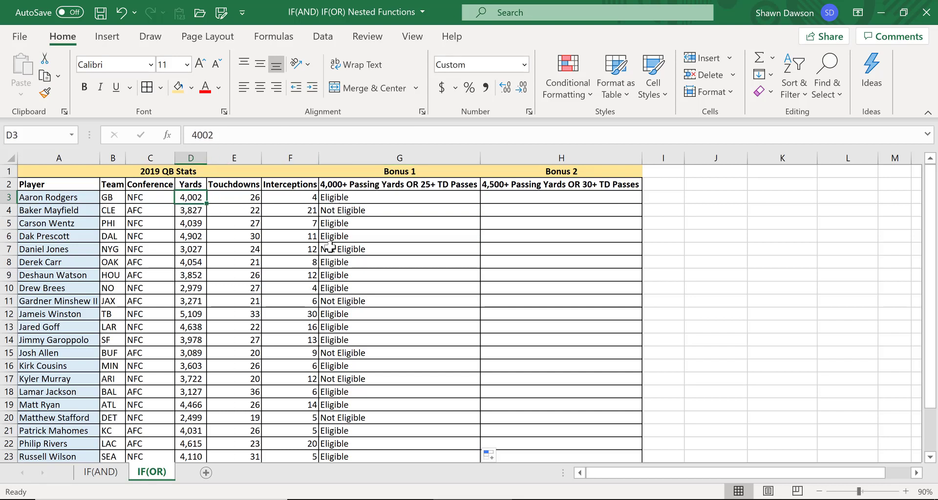
{"action": "left_click", "coordinate": [362, 263]}
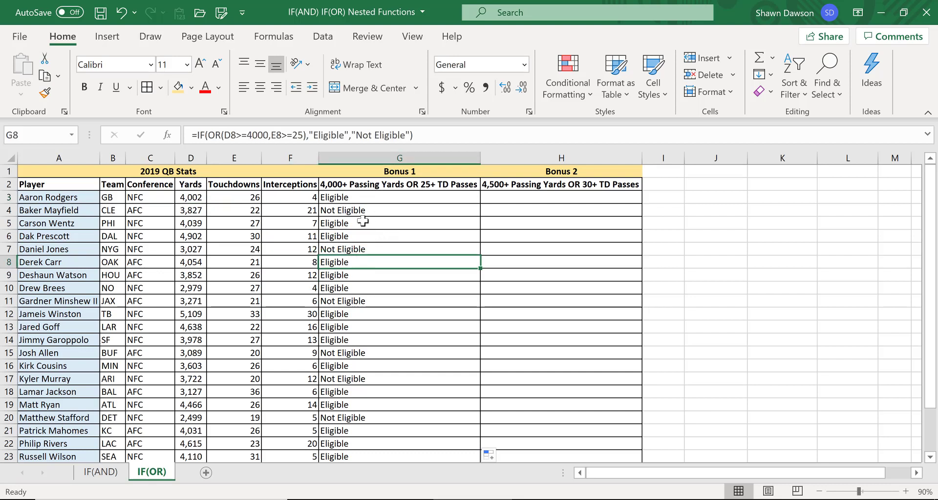
Check a quarterback's yards and touchdowns against his Bonus 1 result, then return to G3.
{"action": "left_click", "coordinate": [200, 266]}
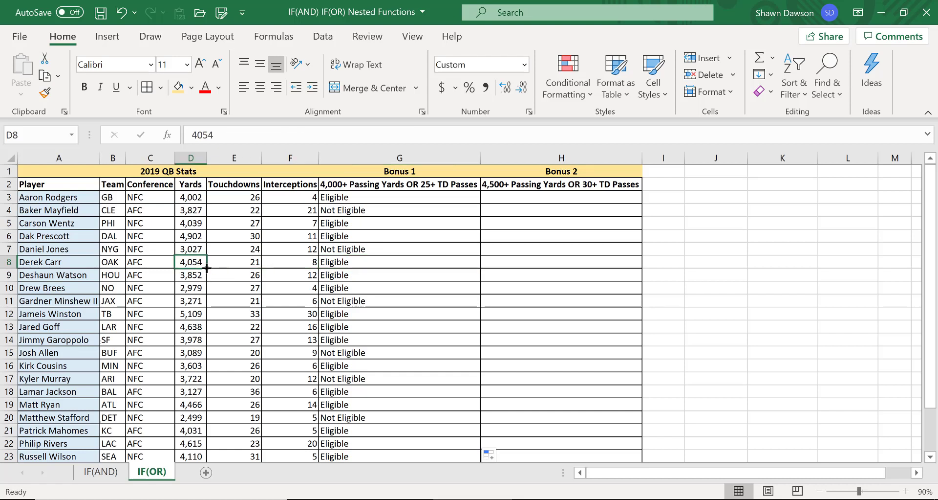
{"action": "left_click", "coordinate": [220, 263]}
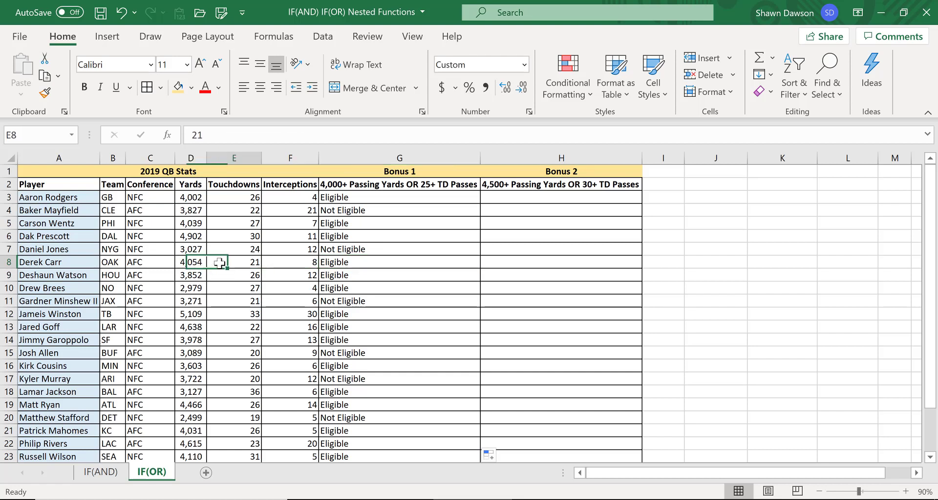
{"action": "left_click", "coordinate": [334, 264]}
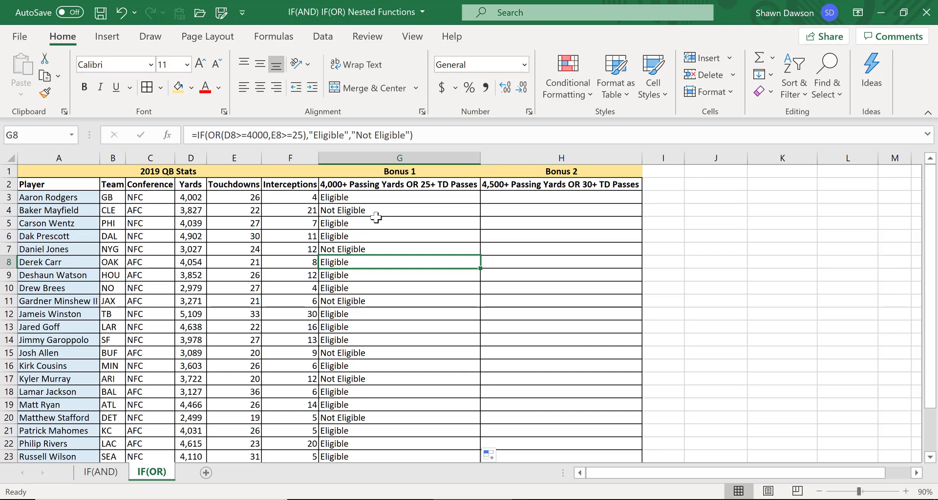
{"action": "key", "text": "Up"}
{"action": "key", "text": "Up"}
{"action": "key", "text": "Up"}
{"action": "key", "text": "Up"}
{"action": "key", "text": "Up"}
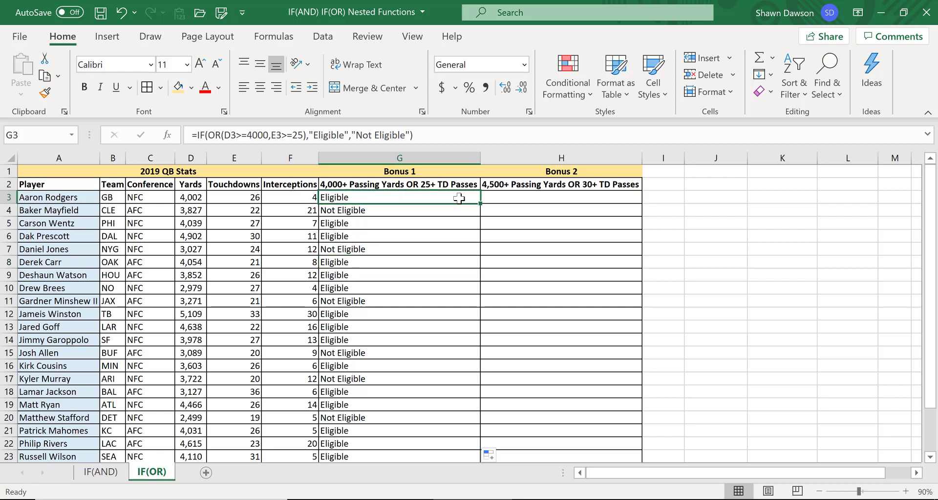
{"action": "left_click", "coordinate": [334, 213]}
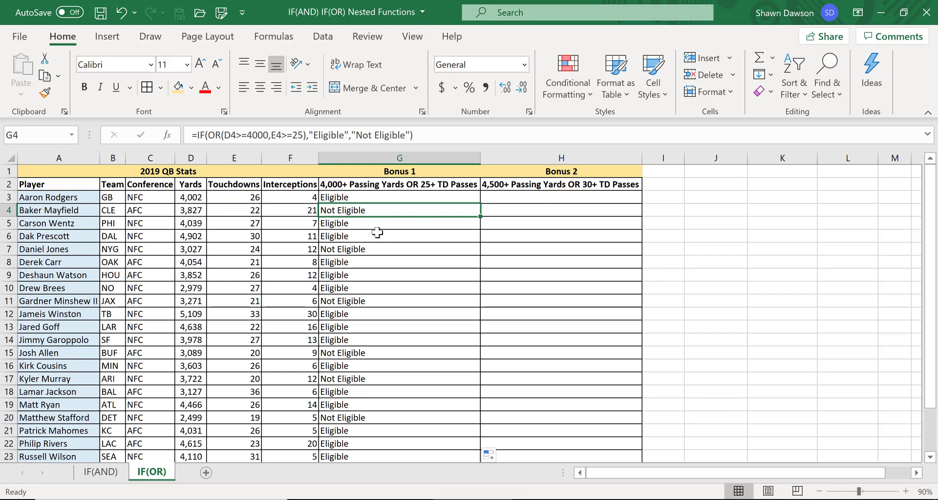
In H3, start an IF formula with an OR test whose first condition is D3 at least 4500.
{"action": "left_click", "coordinate": [508, 196]}
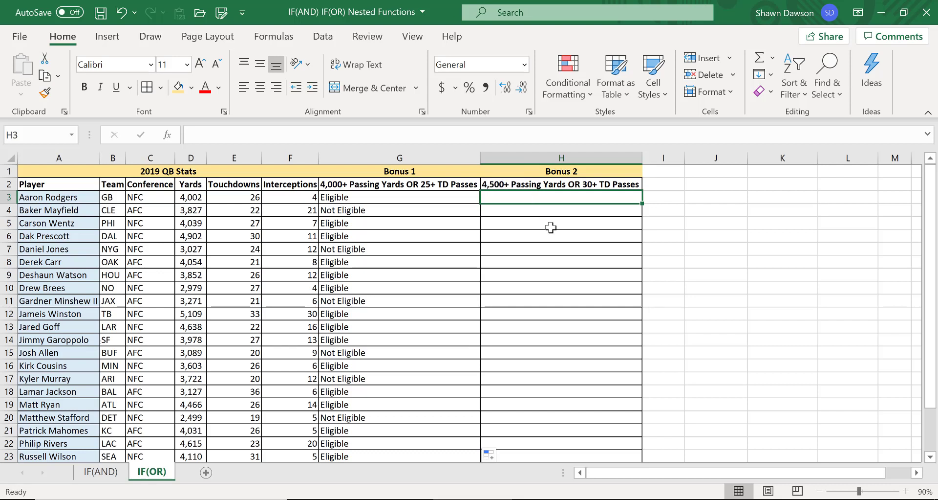
{"action": "type", "text": "=i"}
{"action": "key", "text": "Tab"}
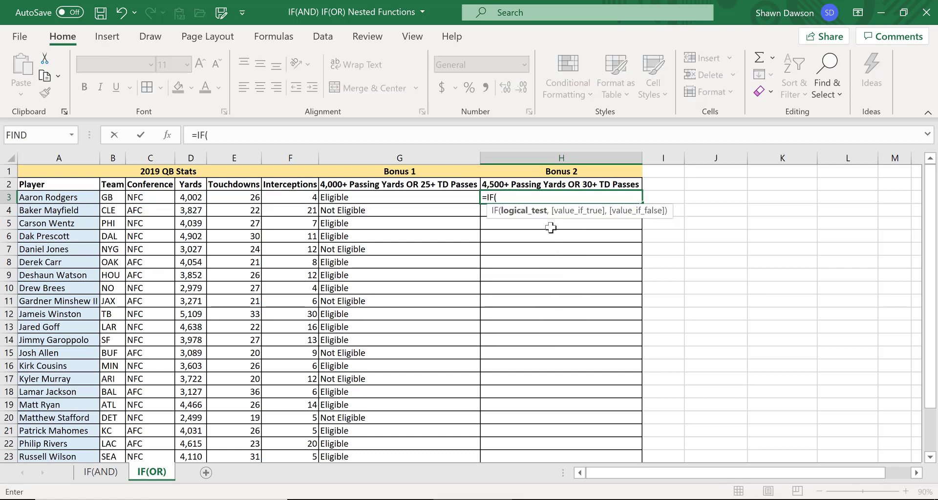
{"action": "type", "text": "or"}
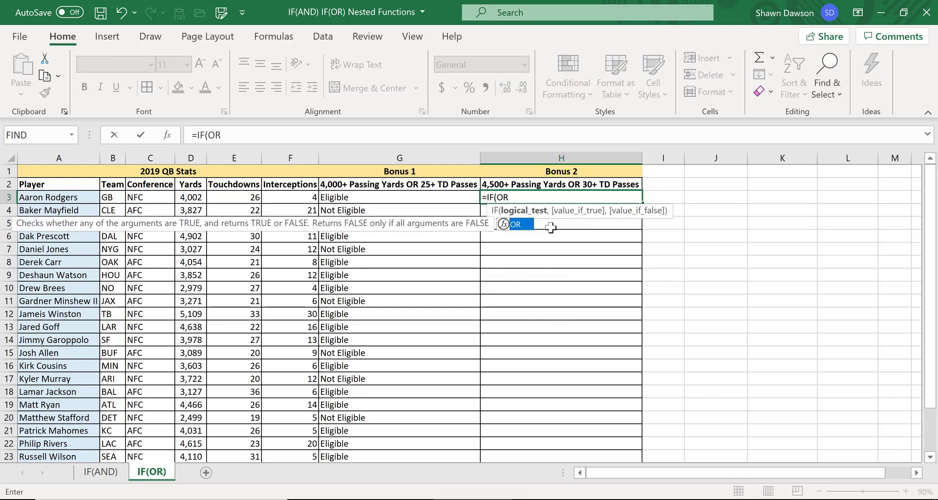
{"action": "key", "text": "Tab"}
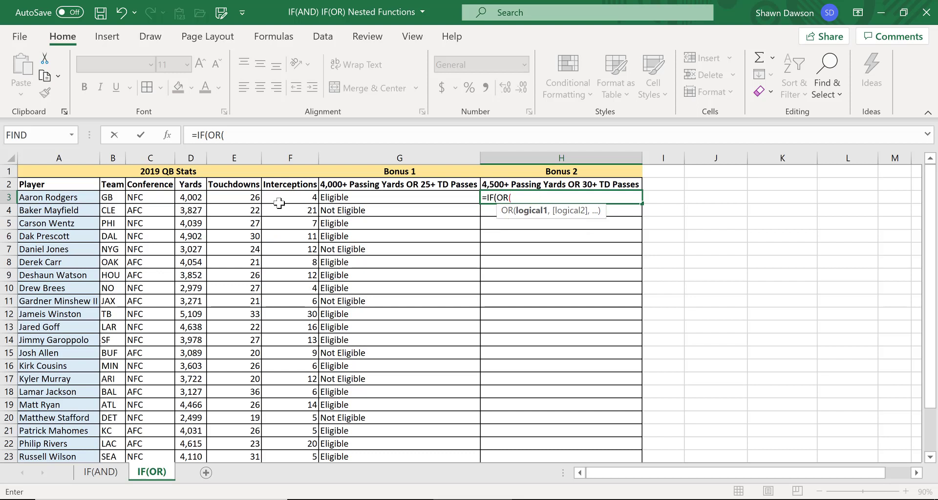
{"action": "left_click", "coordinate": [192, 196]}
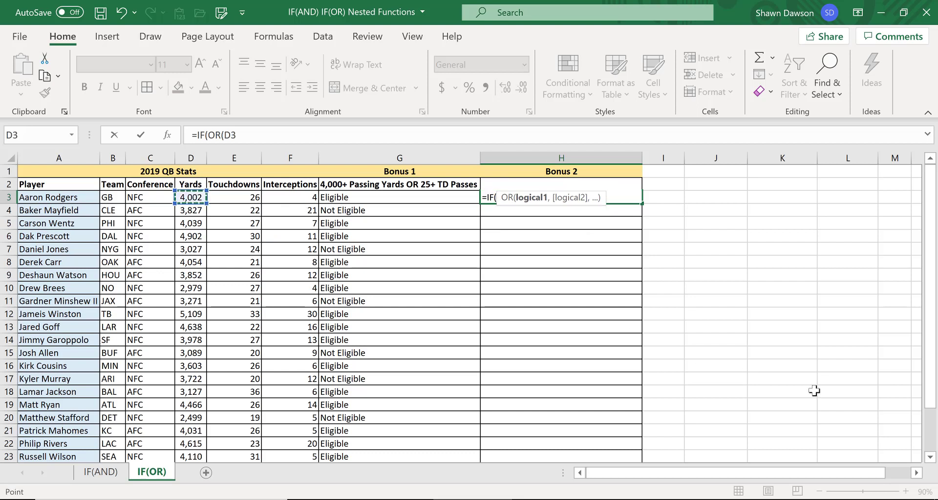
{"action": "type", "text": ">=450"}
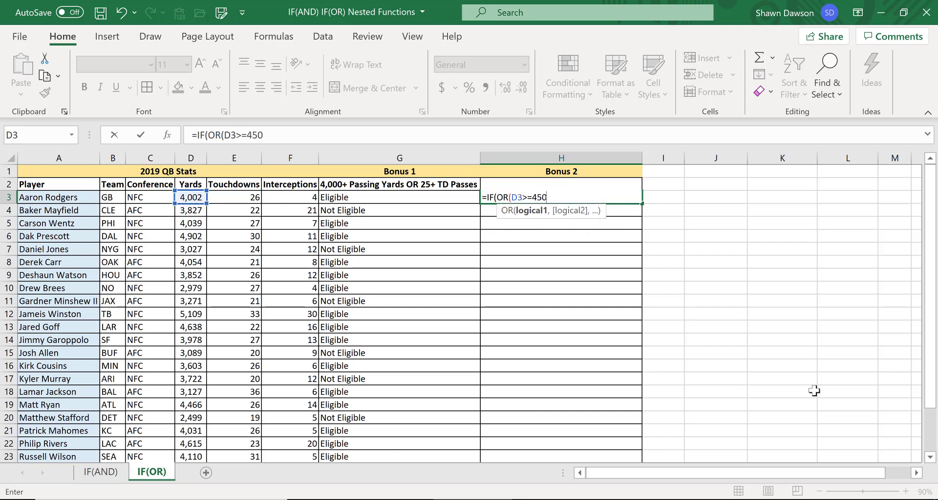
{"action": "type", "text": "0,"}
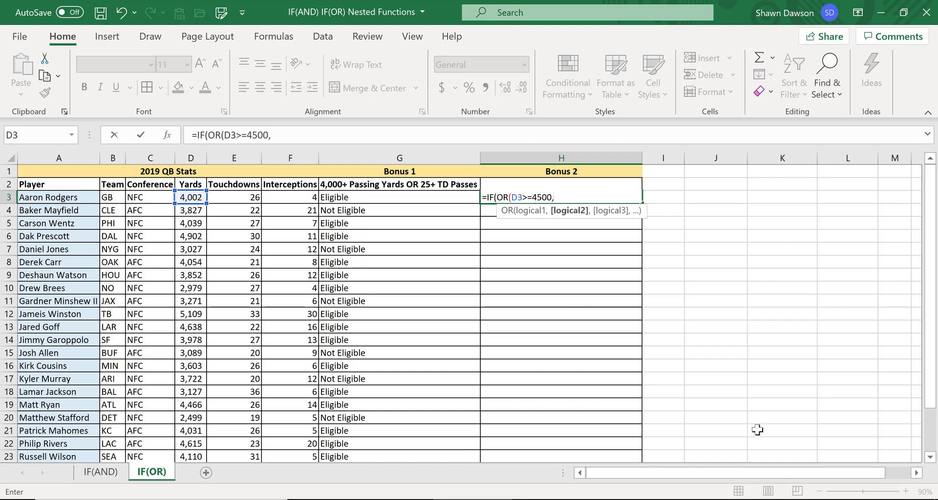
Add E3 at least 30 as the second OR condition and close the OR.
{"action": "left_click", "coordinate": [250, 201]}
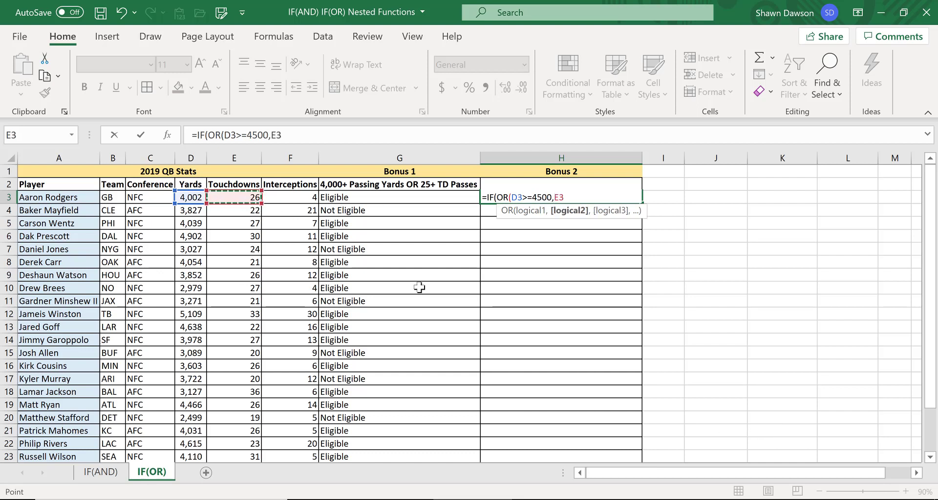
{"action": "type", "text": ">=30"}
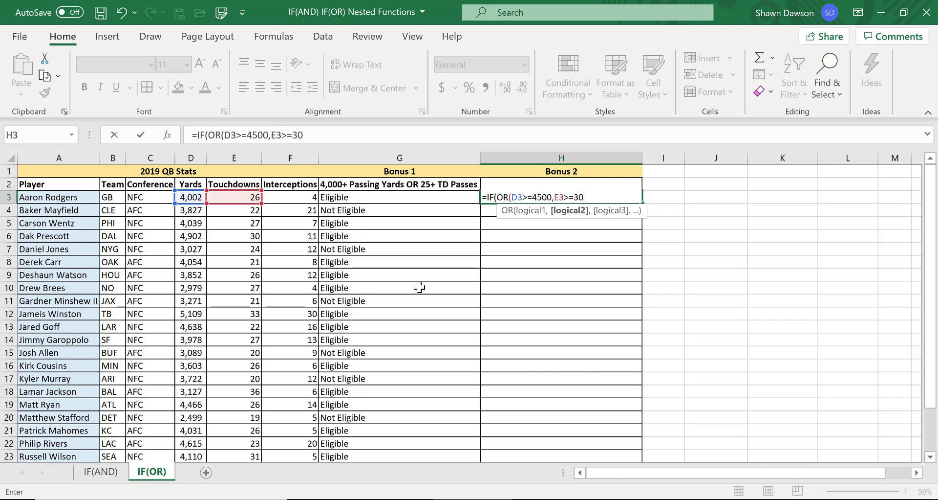
{"action": "type", "text": "),"}
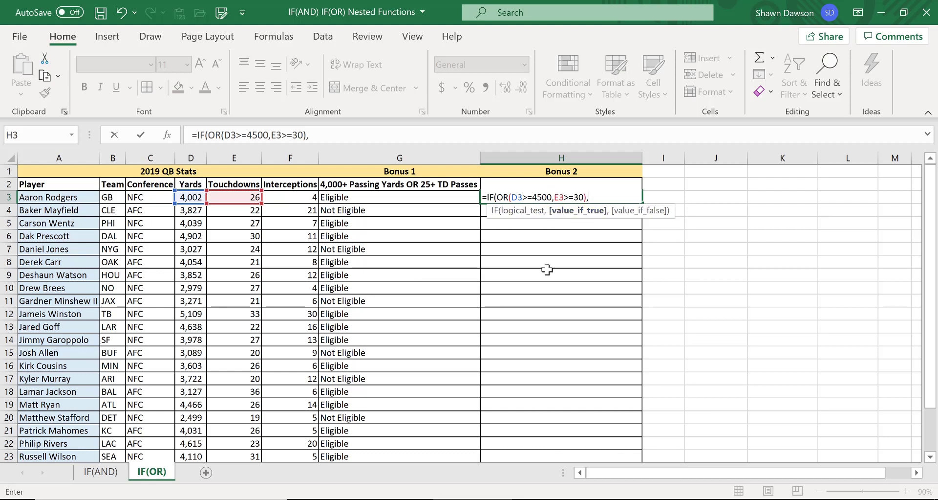
{"action": "type", "text": "\"Eligible\",\"Not E"}
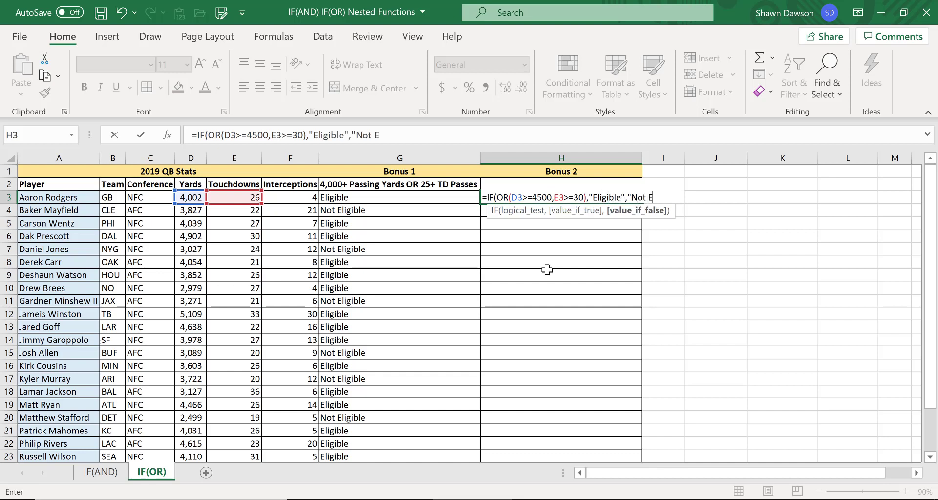
{"action": "type", "text": "ligible\")"}
Complete the H3 IF formula with "Eligible" when true and "Not Eligible" when false, and enter it.
{"action": "key", "text": "Return"}
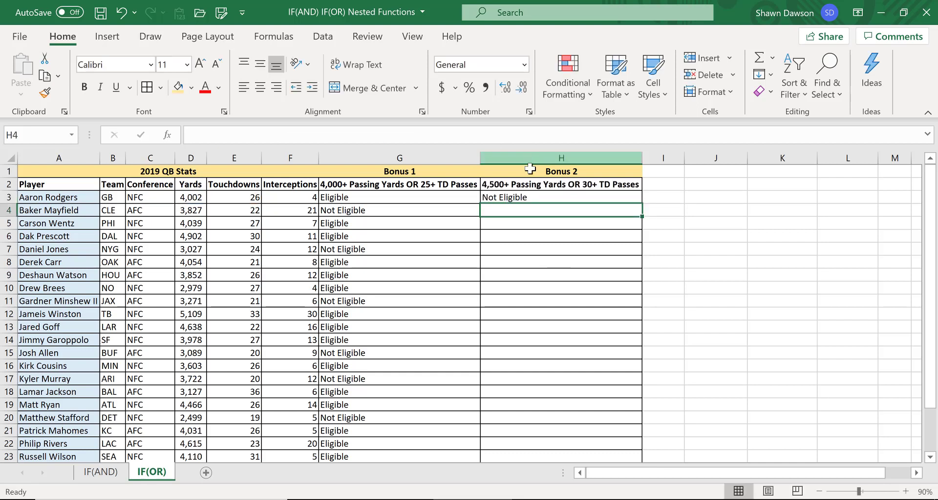
Fill the Bonus 2 formula down column H.
{"action": "left_click", "coordinate": [518, 198]}
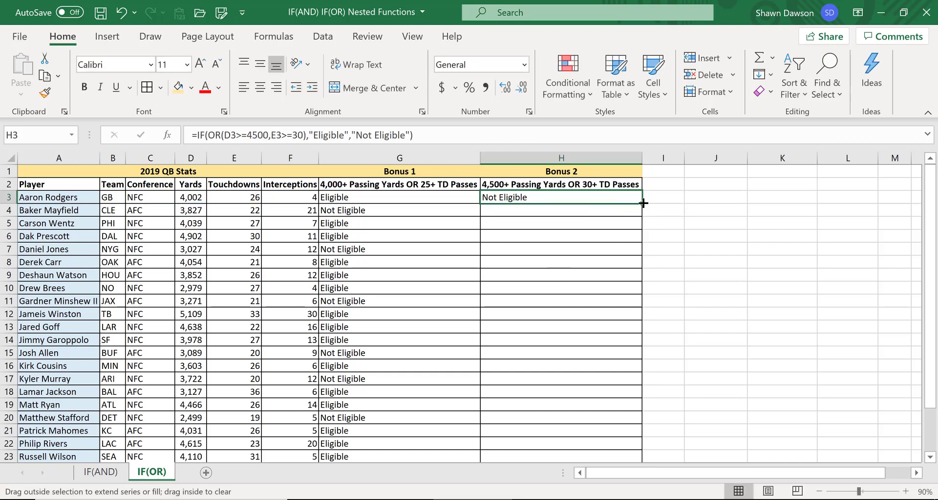
{"action": "double_click", "coordinate": [643, 203]}
{"action": "left_click", "coordinate": [540, 198]}
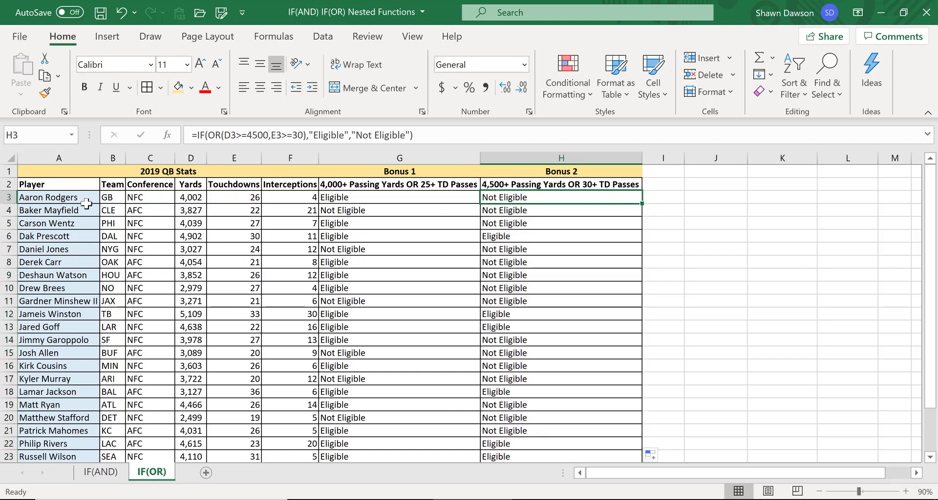
Compare the Bonus 1 and Bonus 2 formulas and results for several quarterbacks.
{"action": "left_click", "coordinate": [372, 197]}
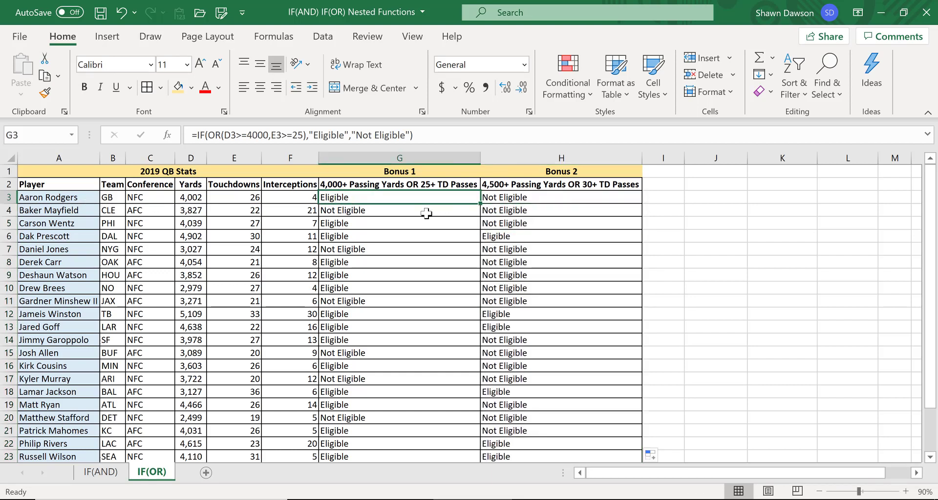
{"action": "left_click", "coordinate": [491, 200]}
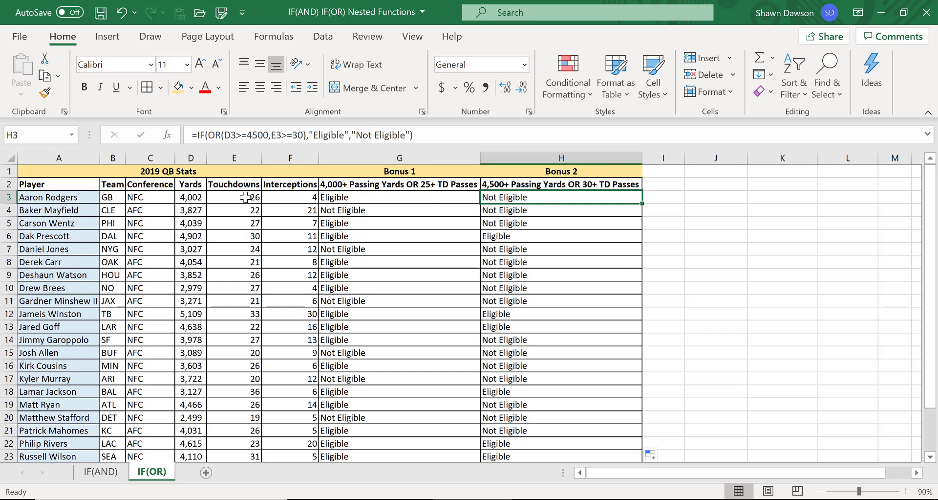
{"action": "left_click", "coordinate": [90, 239]}
{"action": "left_click", "coordinate": [349, 237]}
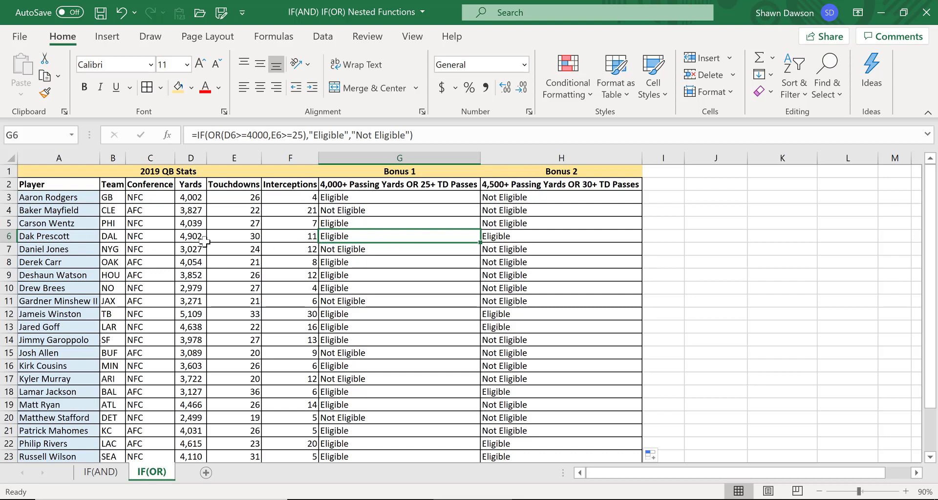
{"action": "left_click", "coordinate": [494, 326]}
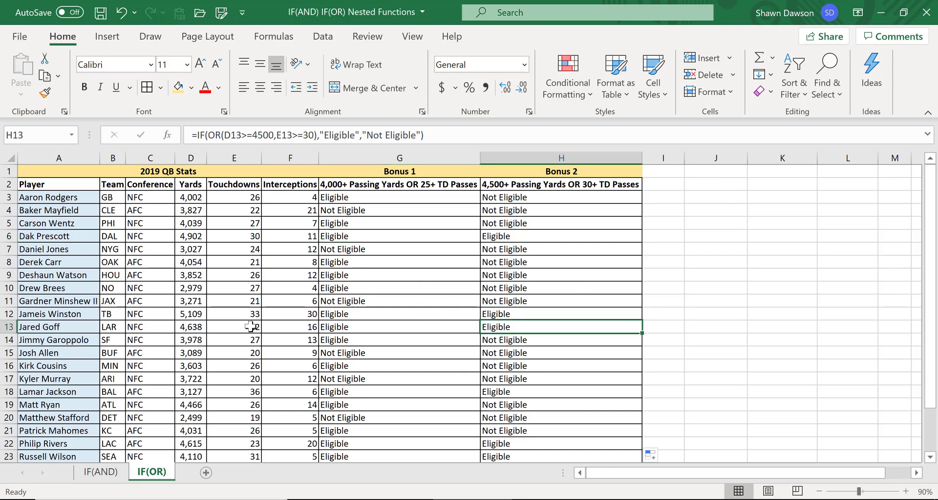
{"action": "scroll", "coordinate": [488, 209], "scroll_direction": "down", "scroll_amount": 1}
{"action": "scroll", "coordinate": [491, 190], "scroll_direction": "up", "scroll_amount": 1}
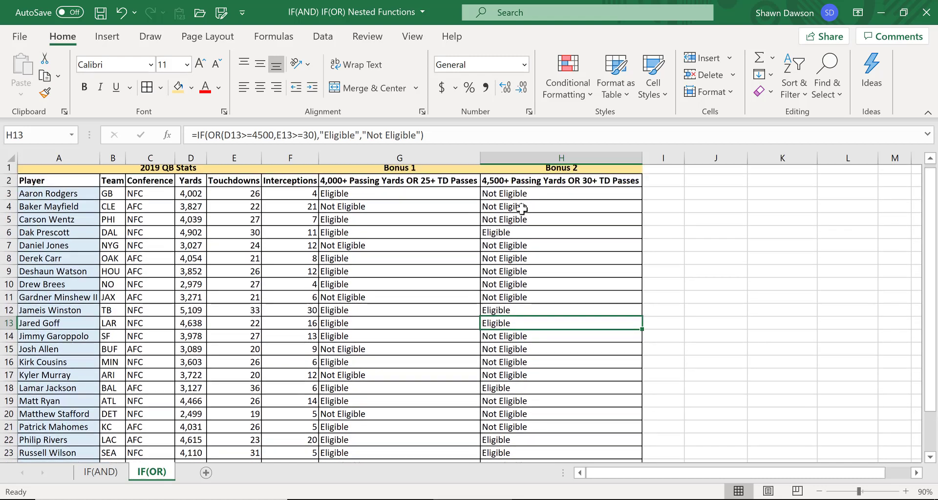
{"action": "left_click", "coordinate": [198, 328]}
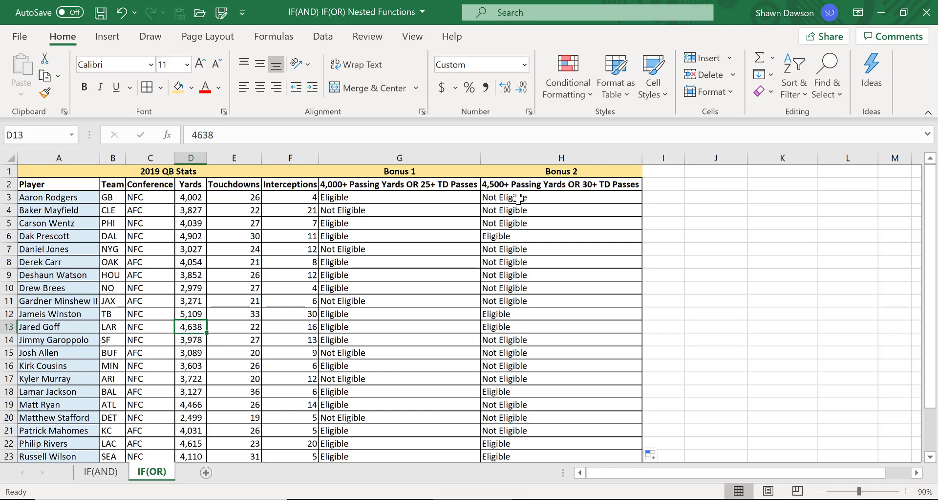
{"action": "left_click", "coordinate": [499, 239]}
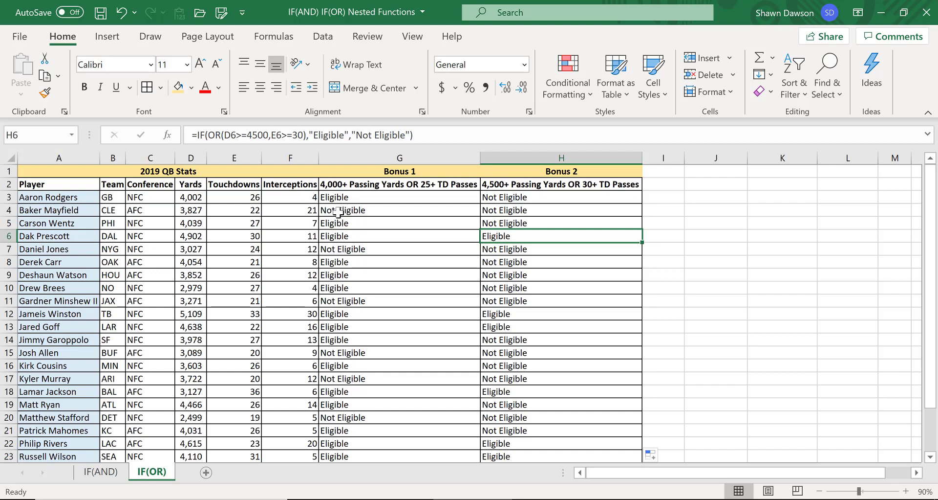
{"action": "left_click", "coordinate": [334, 197]}
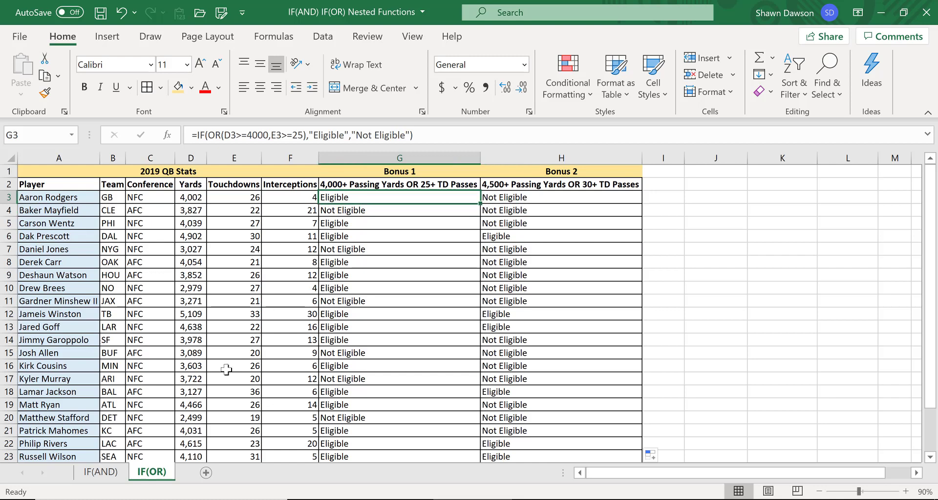
{"action": "left_click", "coordinate": [522, 196]}
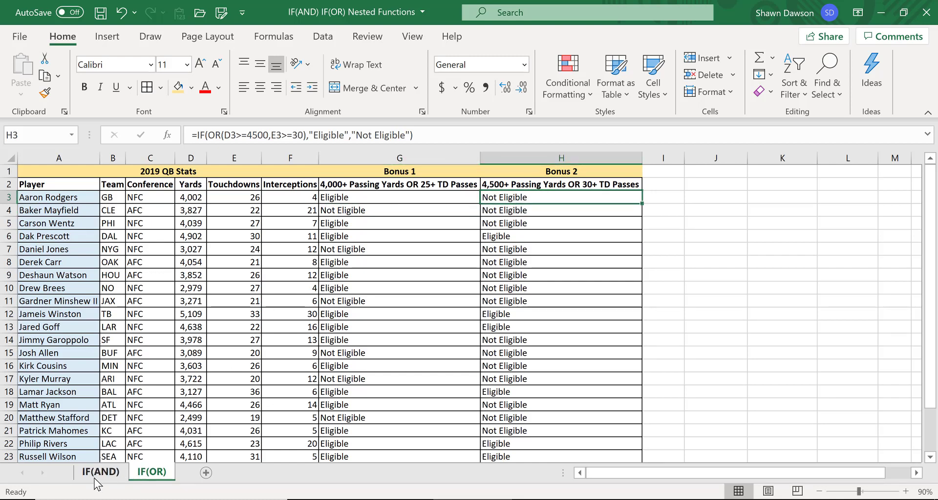
Switch back to the IF(AND) sheet and review the player stats.
{"action": "left_click", "coordinate": [100, 471]}
{"action": "left_click", "coordinate": [292, 223]}
{"action": "left_click", "coordinate": [284, 187]}
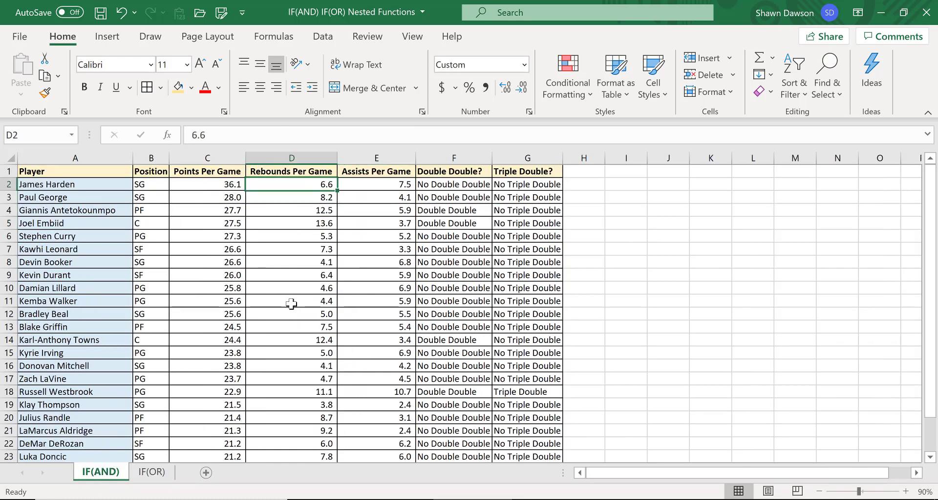